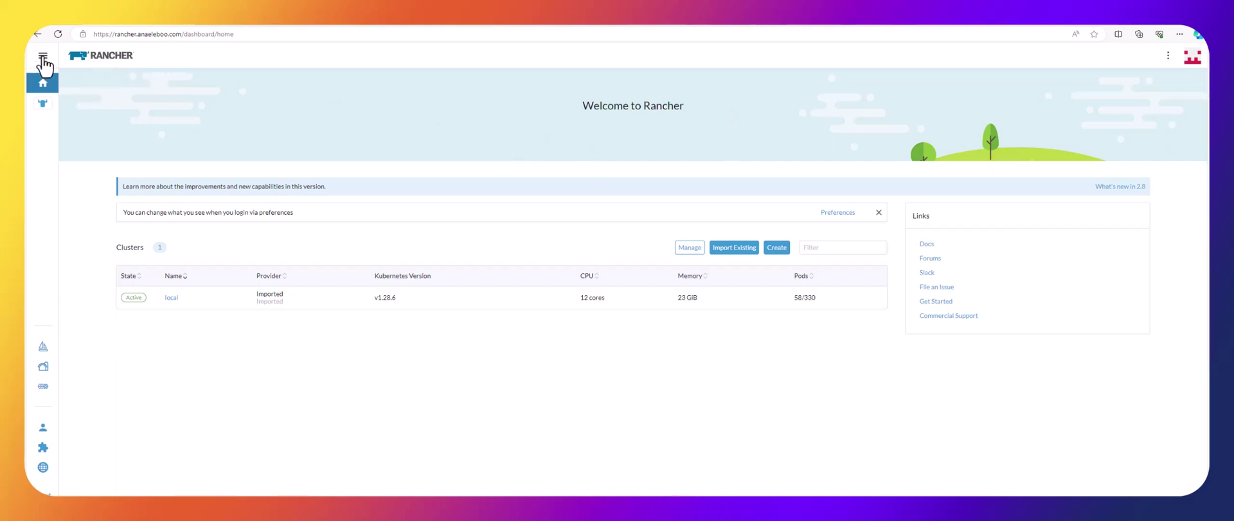
Step: Open the local cluster in Rancher and launch its Longhorn storage management UI
{"action": "left_click", "coordinate": [43, 103]}
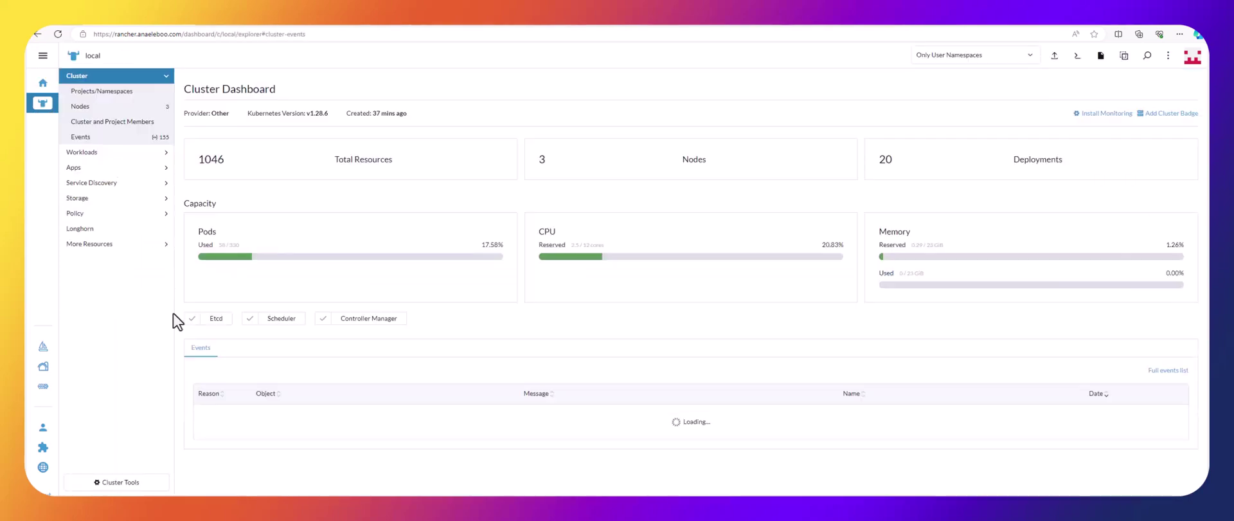
{"action": "left_click", "coordinate": [44, 82]}
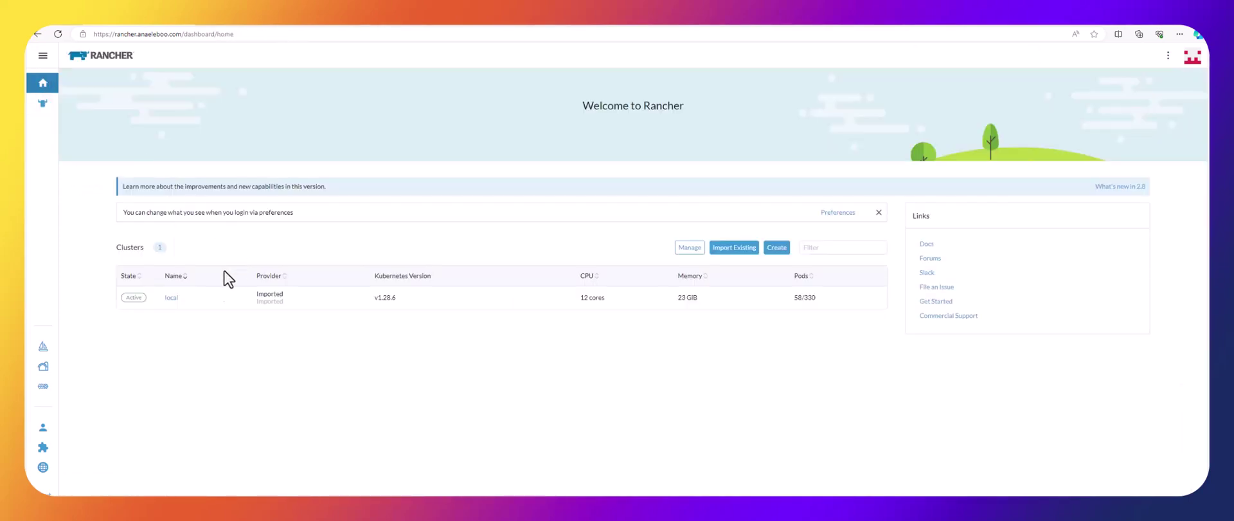
{"action": "left_click", "coordinate": [172, 298]}
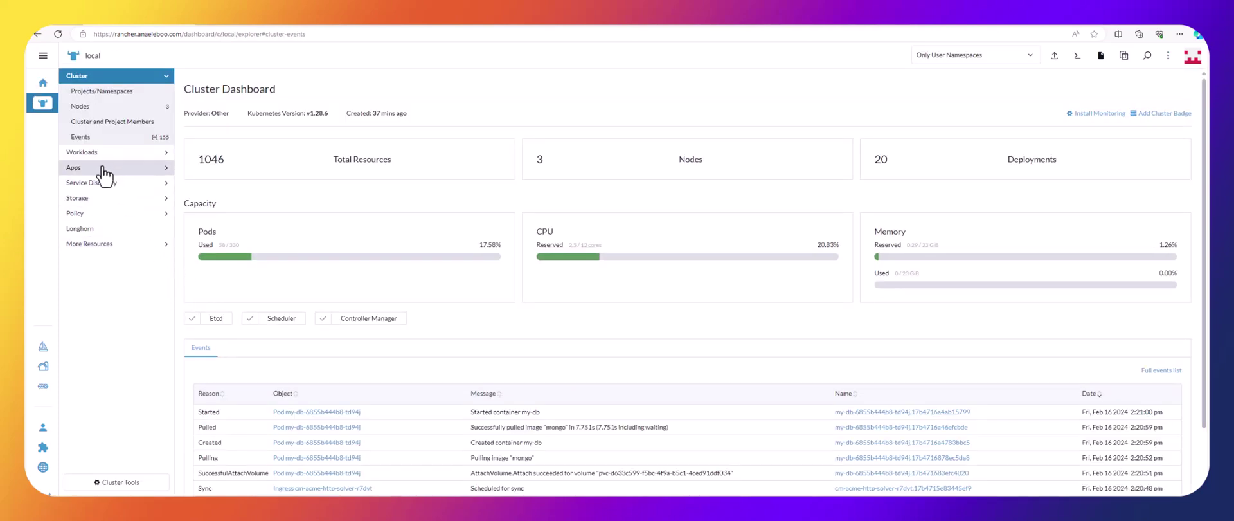
{"action": "left_click", "coordinate": [93, 230]}
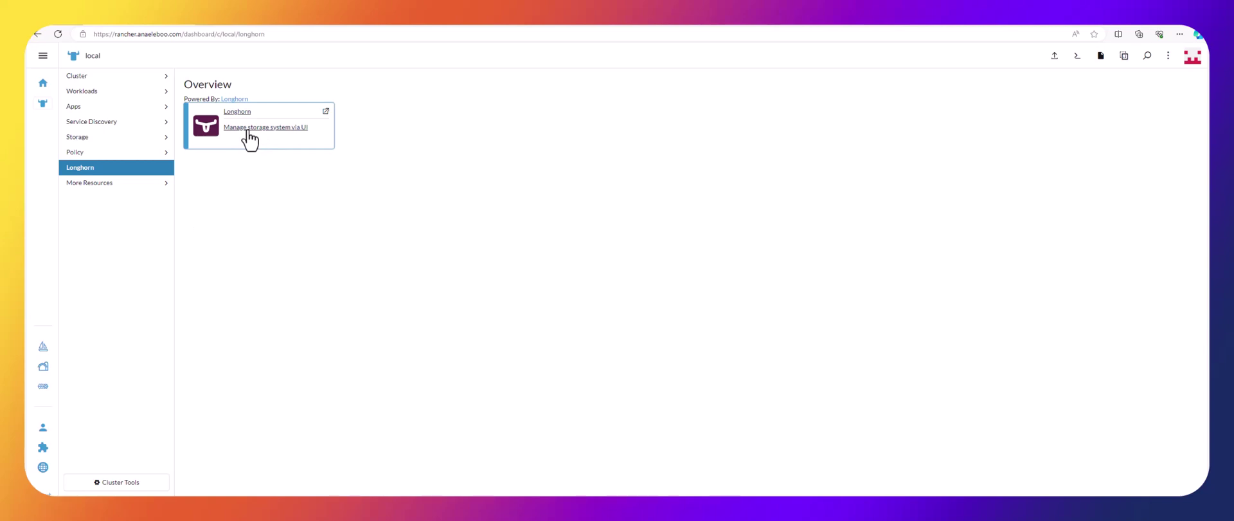
{"action": "left_click", "coordinate": [249, 130]}
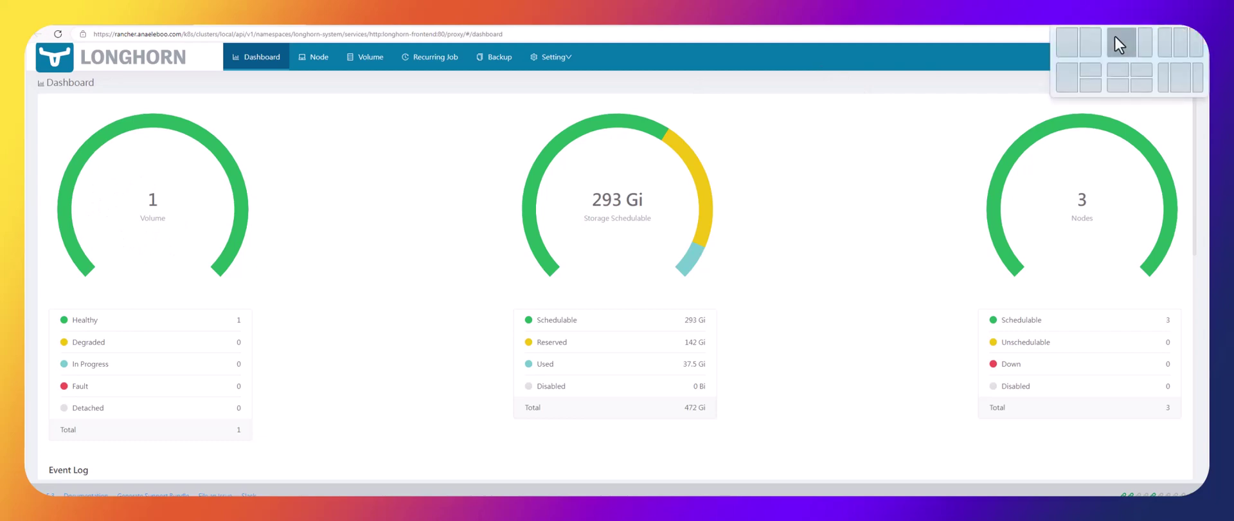
Step: Place the Longhorn dashboard beside the k9s terminal and list the eagle namespace's pods, highlighting the my-db pod
{"action": "left_click", "coordinate": [1116, 41]}
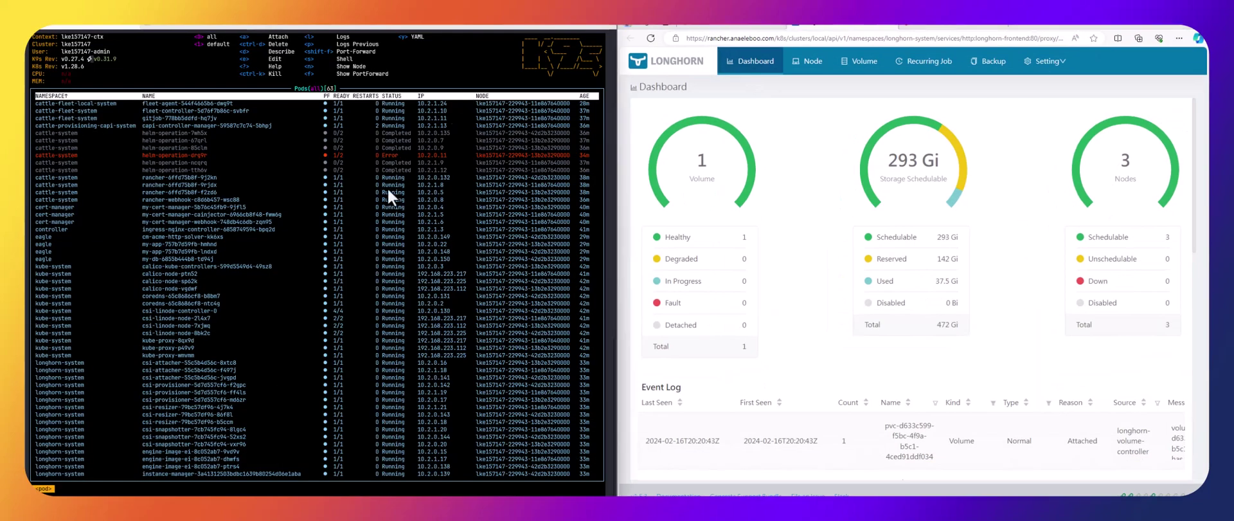
{"action": "type", "text": ":ns"}
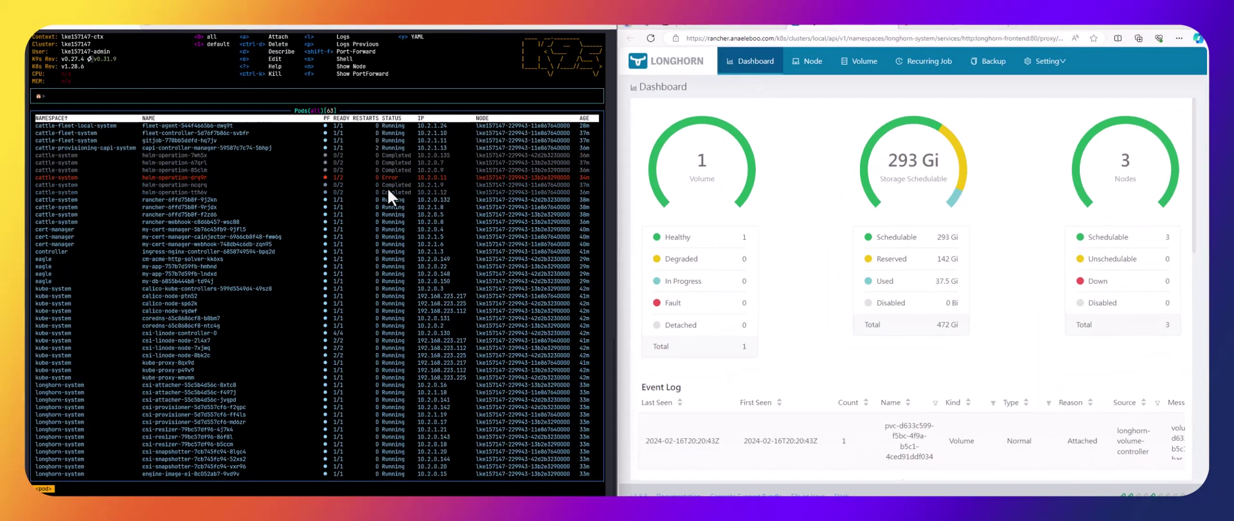
{"action": "key", "text": "Return"}
{"action": "key", "text": "Down"}
{"action": "key", "text": "Down"}
{"action": "key", "text": "Down"}
{"action": "key", "text": "Down"}
{"action": "key", "text": "Down"}
{"action": "key", "text": "Down"}
{"action": "key", "text": "Down"}
{"action": "key", "text": "Down"}
{"action": "key", "text": "Down"}
{"action": "key", "text": "Down"}
{"action": "key", "text": "Down"}
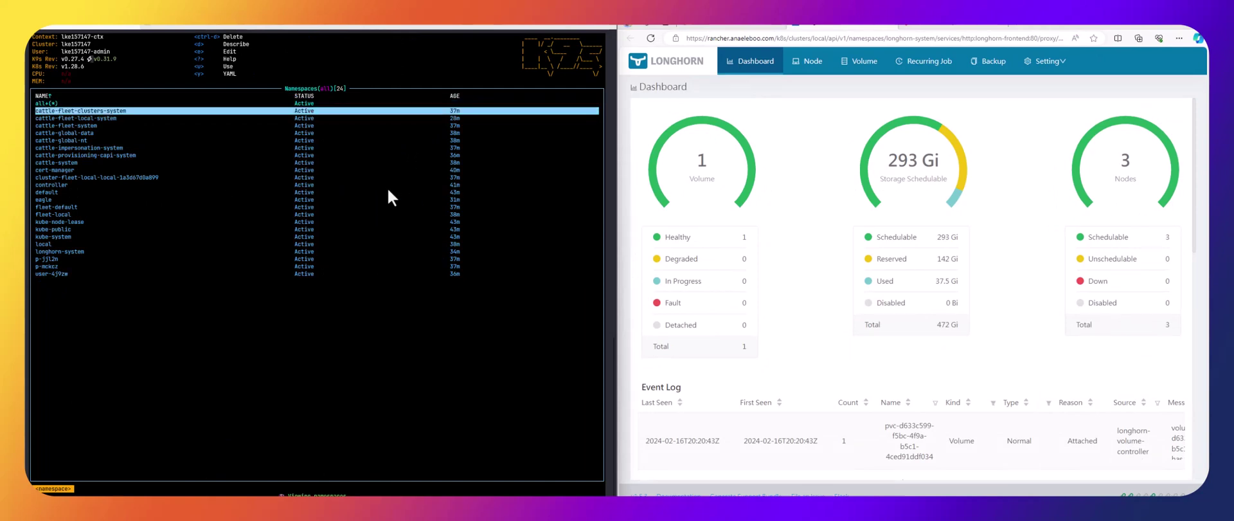
{"action": "key", "text": "Down"}
{"action": "key", "text": "Down"}
{"action": "key", "text": "Return"}
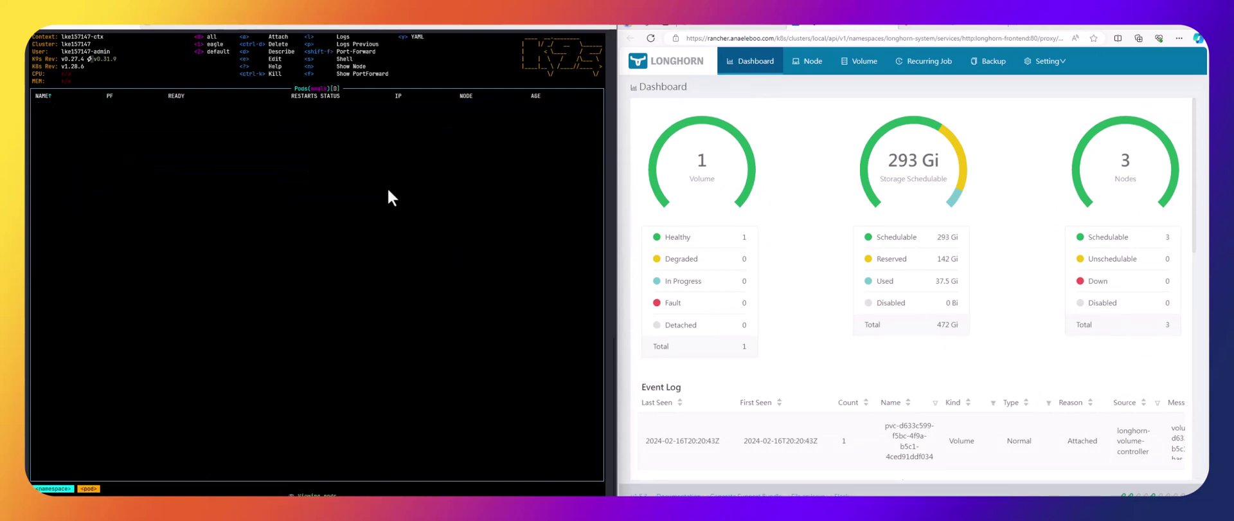
{"action": "key", "text": "Down"}
{"action": "key", "text": "Down"}
{"action": "key", "text": "Down"}
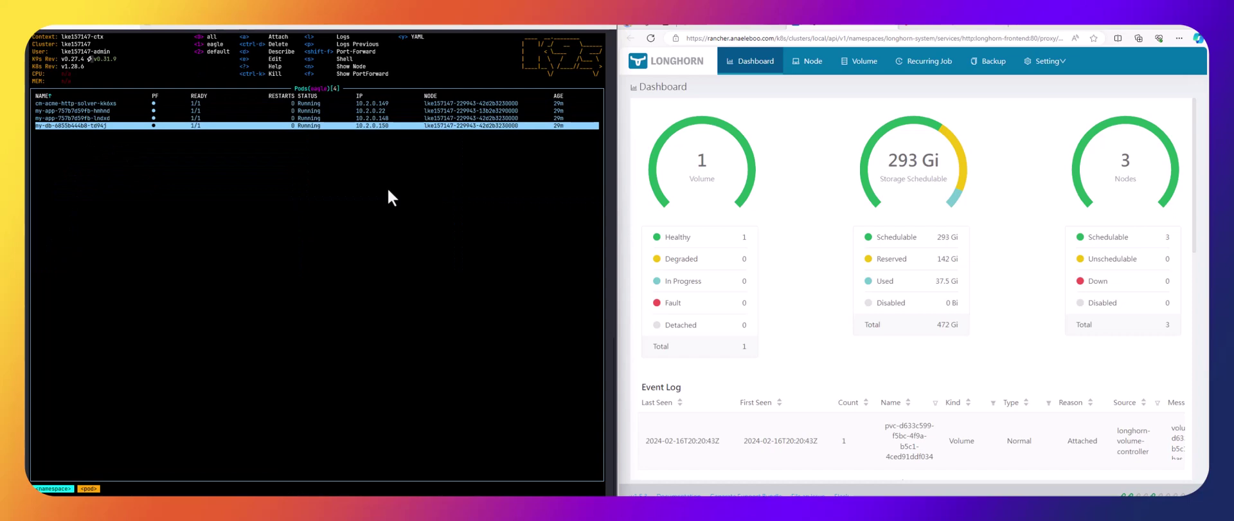
Step: List the persistent volume claims of the eagle namespace in k9s
{"action": "key", "text": "colon"}
{"action": "type", "text": "pc"}
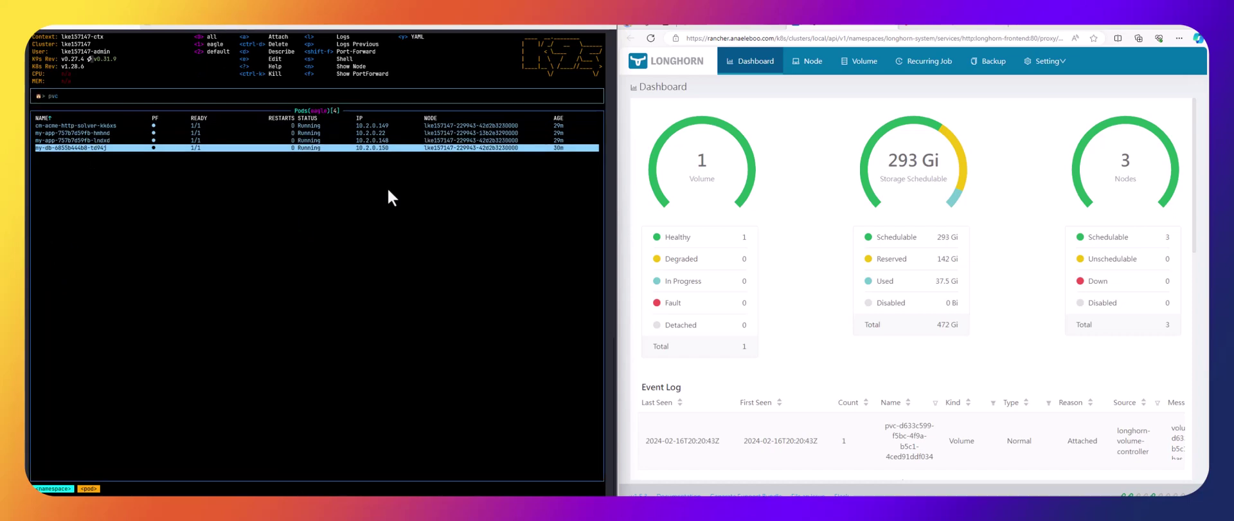
{"action": "key", "text": "Return"}
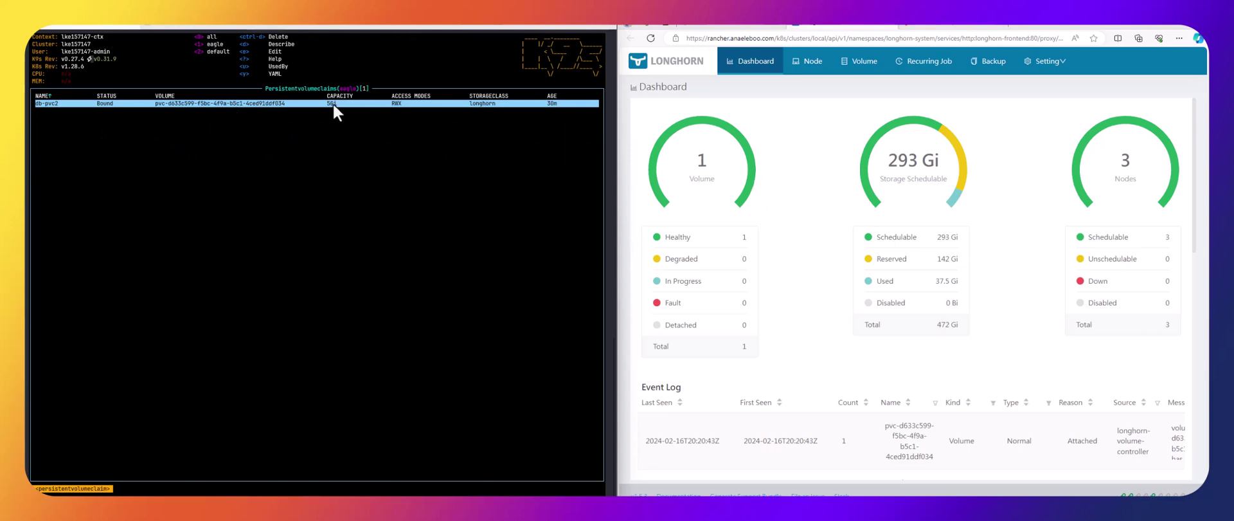
Step: Maximize the Longhorn window and open the list of healthy volumes
{"action": "left_click", "coordinate": [1179, 26]}
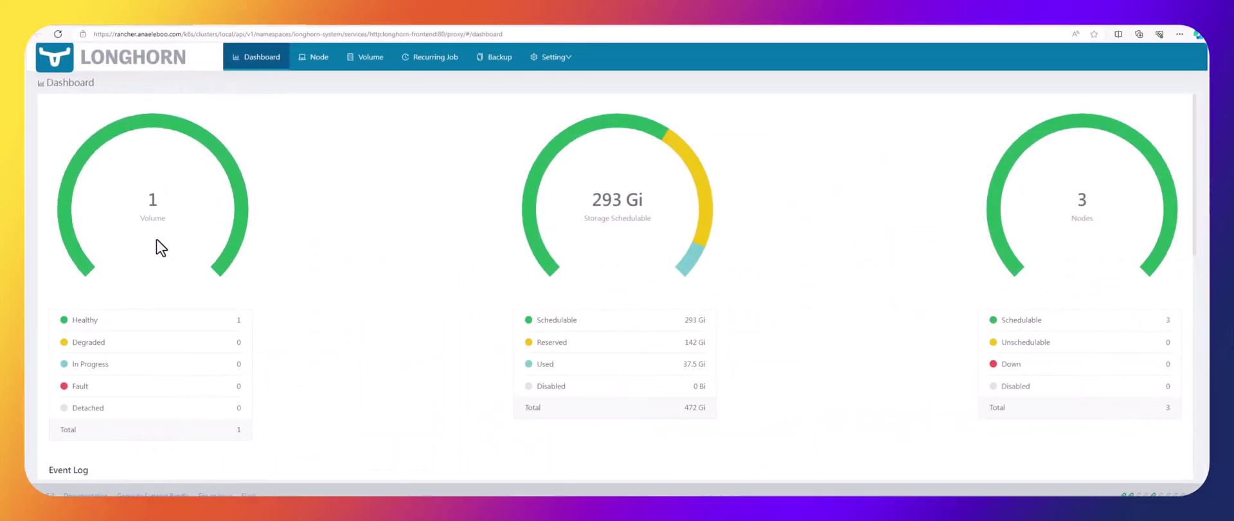
{"action": "left_click", "coordinate": [98, 319]}
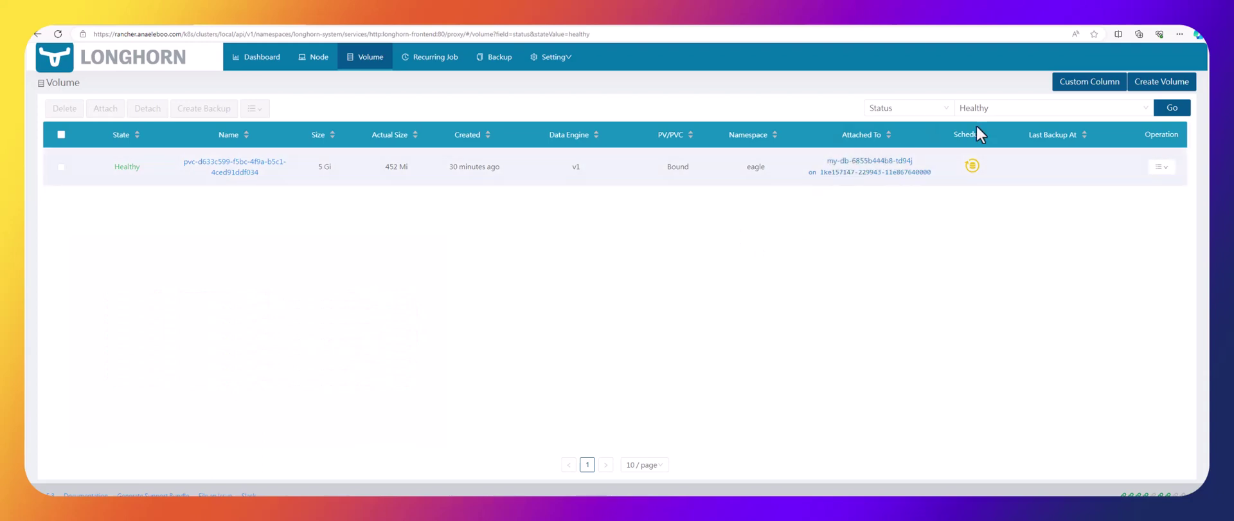
Step: Place the Longhorn volume list beside k9s and switch k9s back to the eagle namespace's pods
{"action": "mouse_move", "coordinate": [1180, 29]}
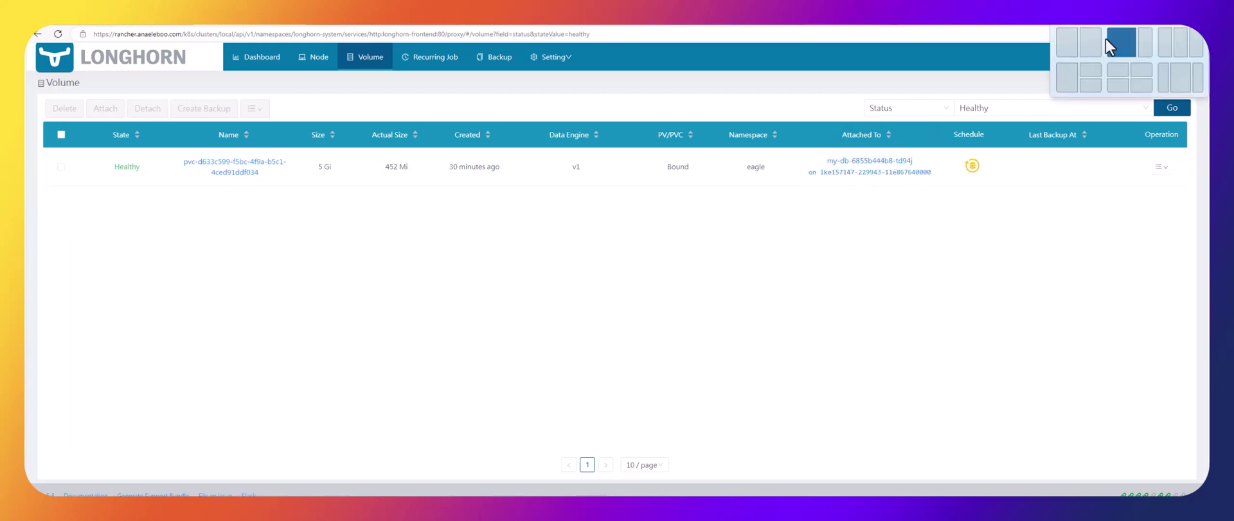
{"action": "left_click", "coordinate": [1105, 38]}
{"action": "left_click", "coordinate": [408, 160]}
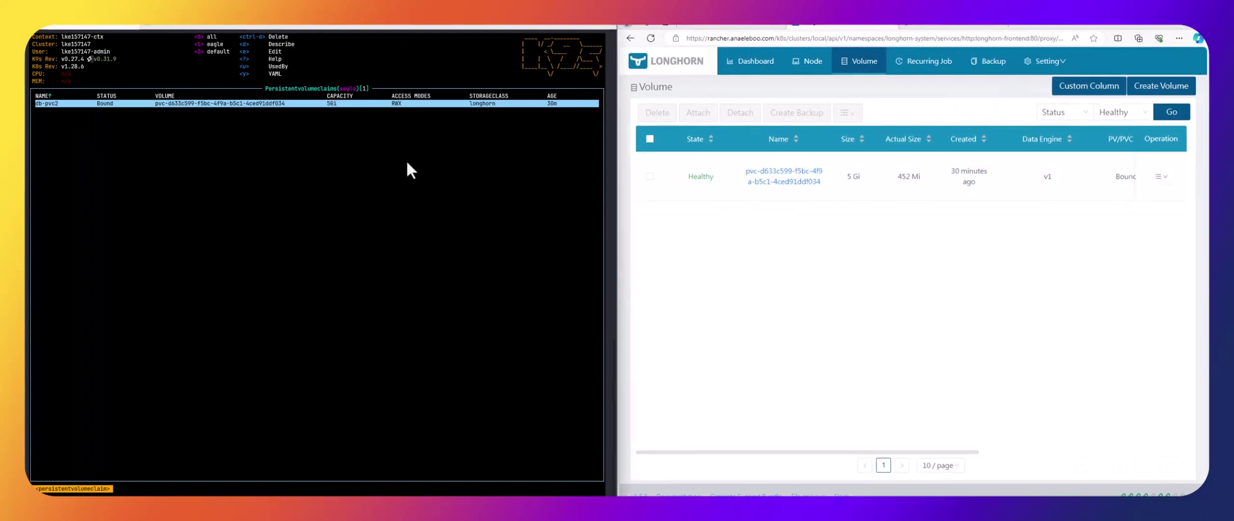
{"action": "key", "text": "colon"}
{"action": "type", "text": "pod"}
{"action": "key", "text": "Return"}
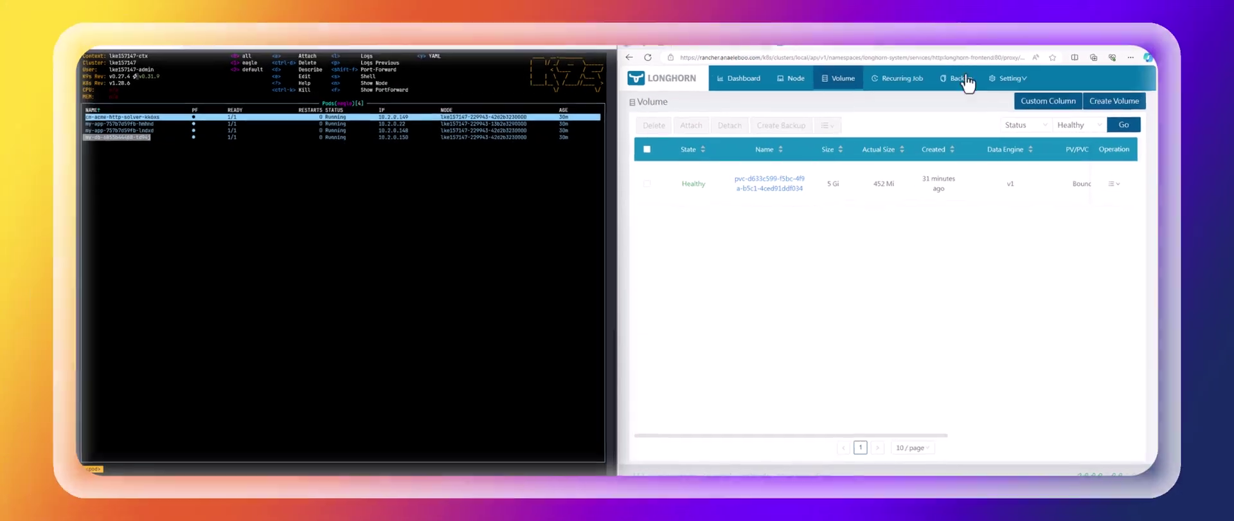
Step: Switch to the AWS console, maximize its window and open the S3 service
{"action": "left_click", "coordinate": [977, 26]}
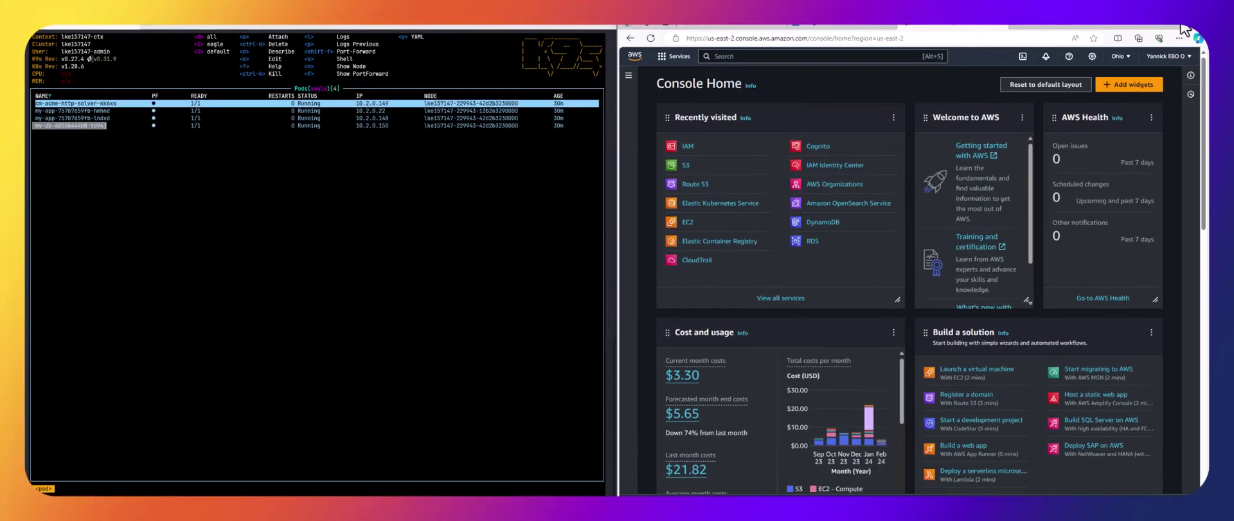
{"action": "left_click", "coordinate": [1160, 26]}
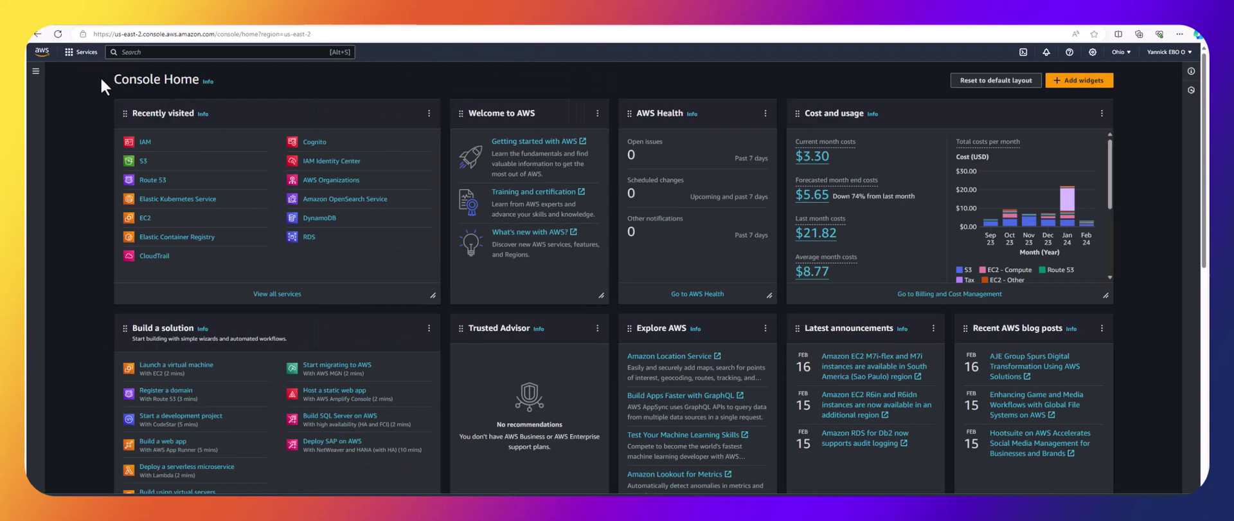
{"action": "left_click", "coordinate": [144, 163]}
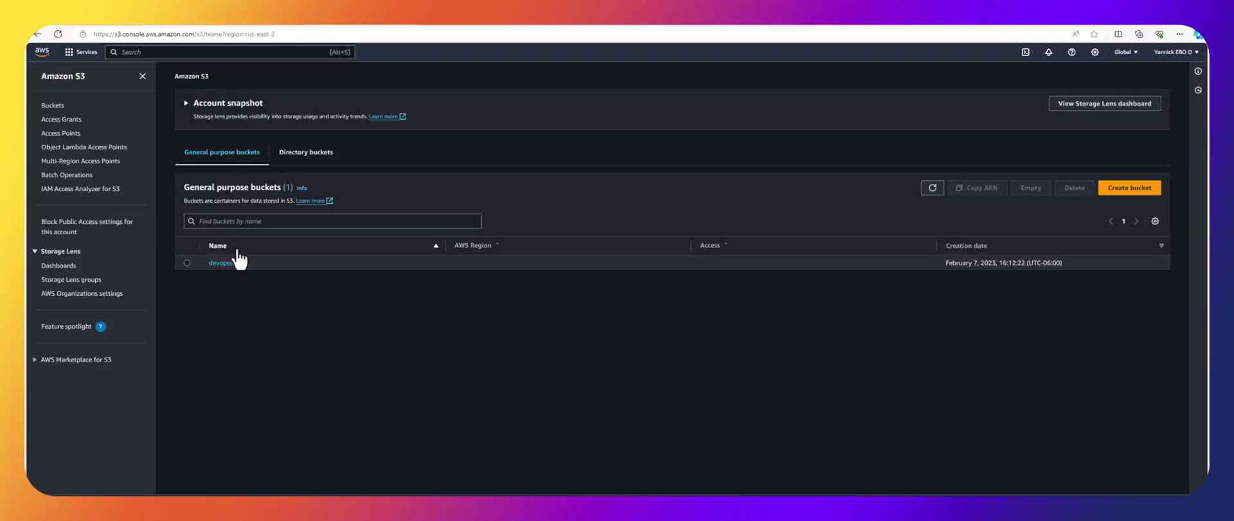
Step: Create a general purpose S3 bucket named anael2345 in US East (Ohio) us-east-2 with default settings, and open it
{"action": "left_click", "coordinate": [1129, 189]}
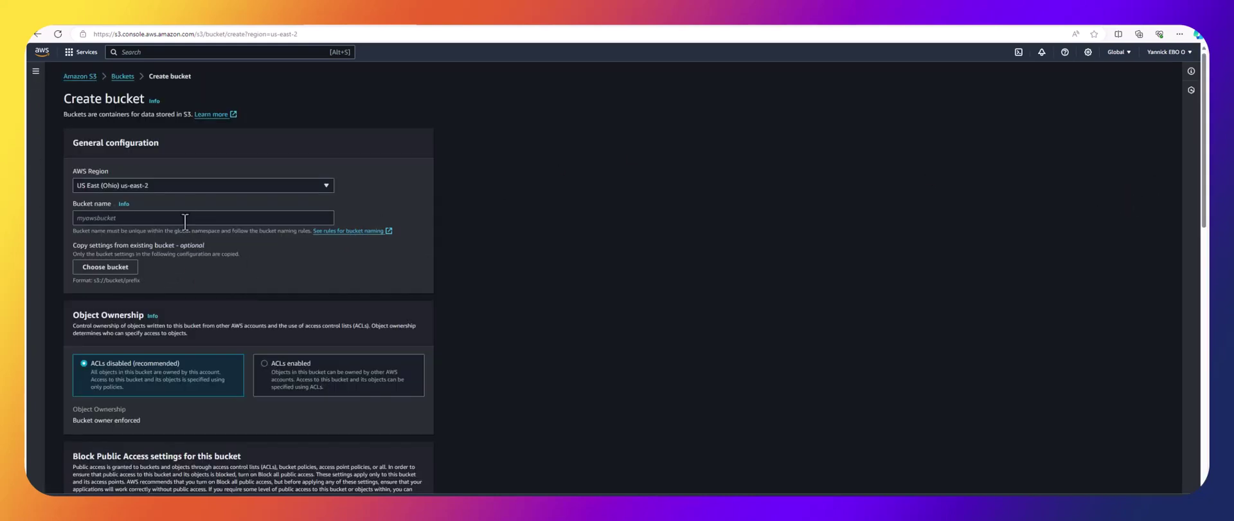
{"action": "left_click", "coordinate": [185, 221]}
{"action": "type", "text": "a"}
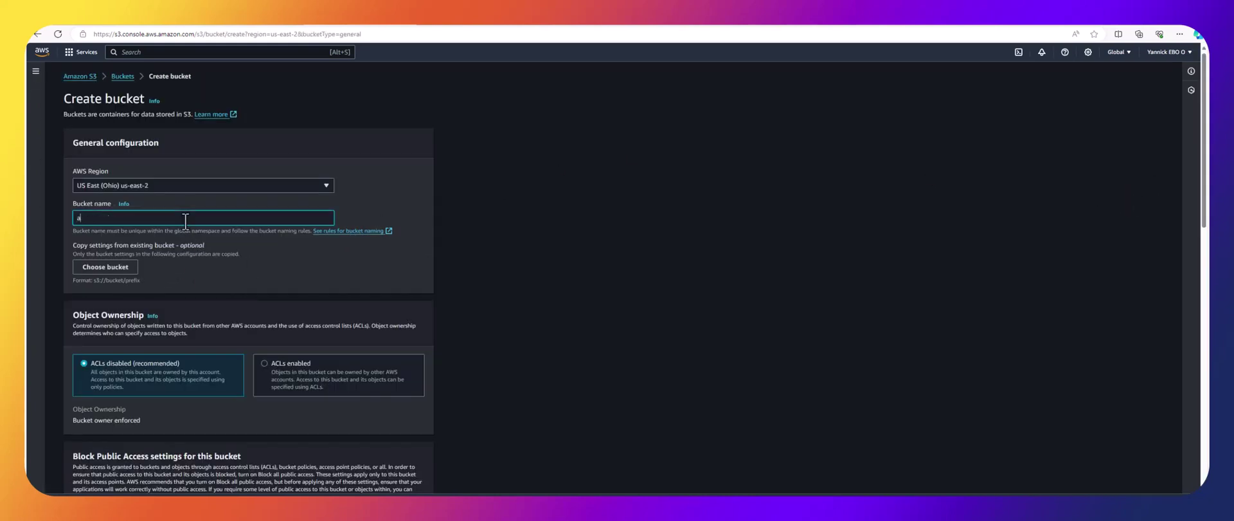
{"action": "type", "text": "nael2345"}
{"action": "scroll", "coordinate": [187, 228], "scroll_direction": "down", "scroll_amount": 8}
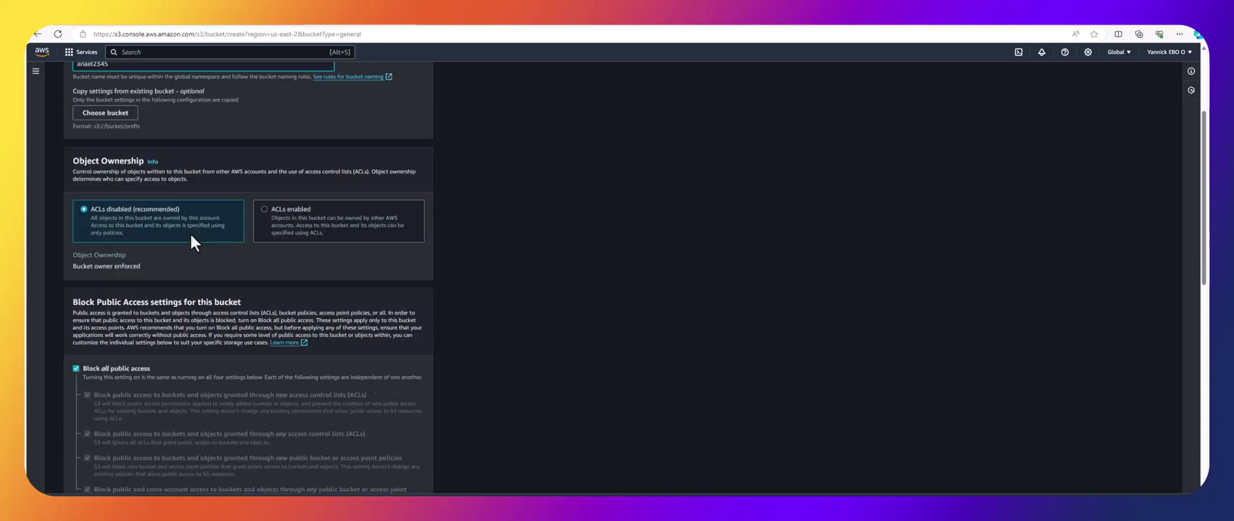
{"action": "scroll", "coordinate": [191, 237], "scroll_direction": "down", "scroll_amount": 4}
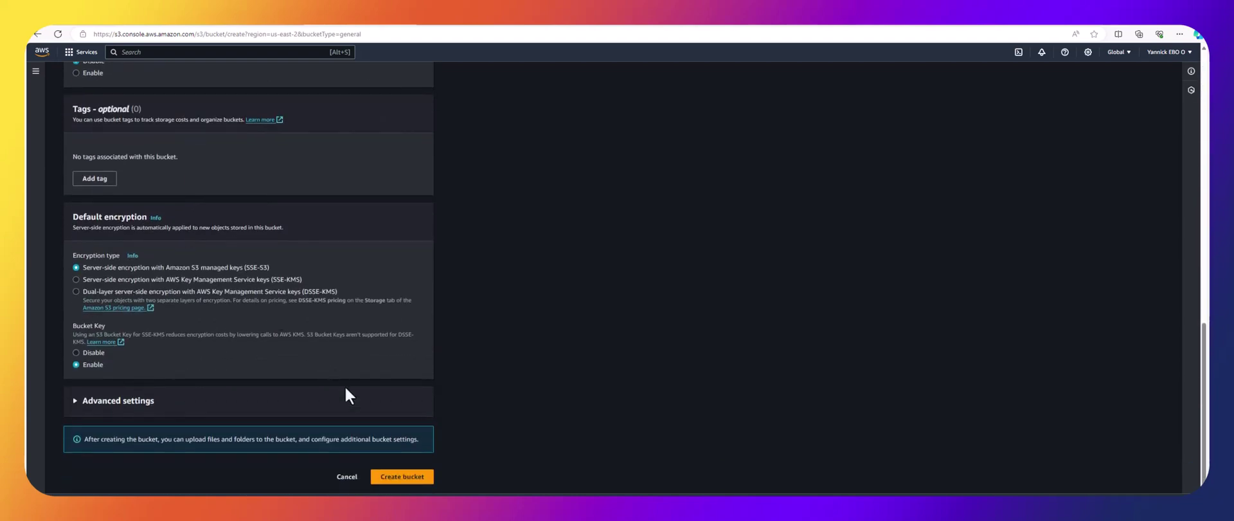
{"action": "left_click", "coordinate": [405, 474]}
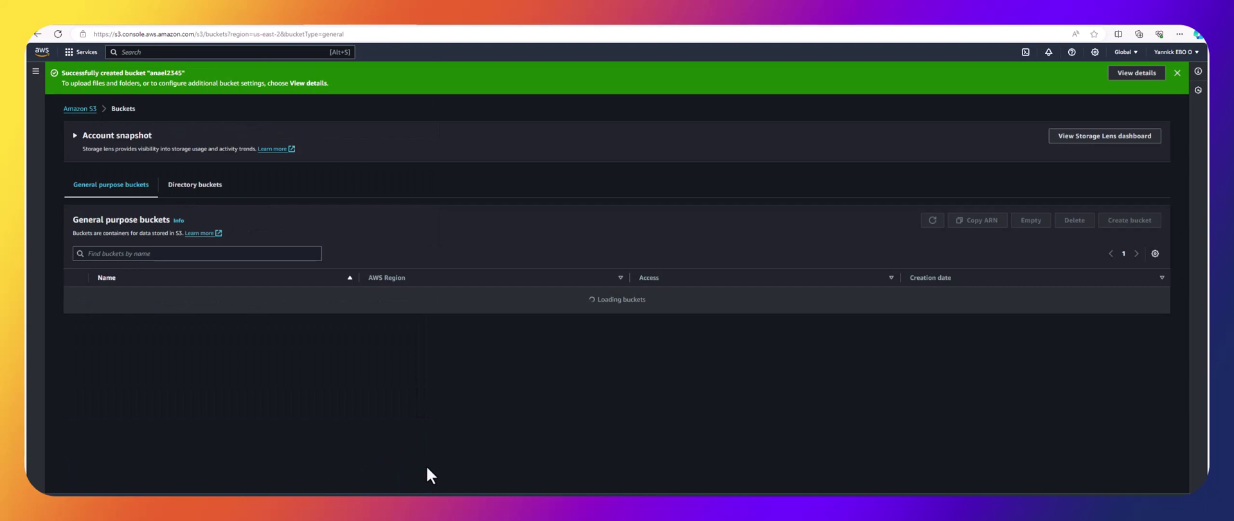
{"action": "left_click", "coordinate": [1177, 73]}
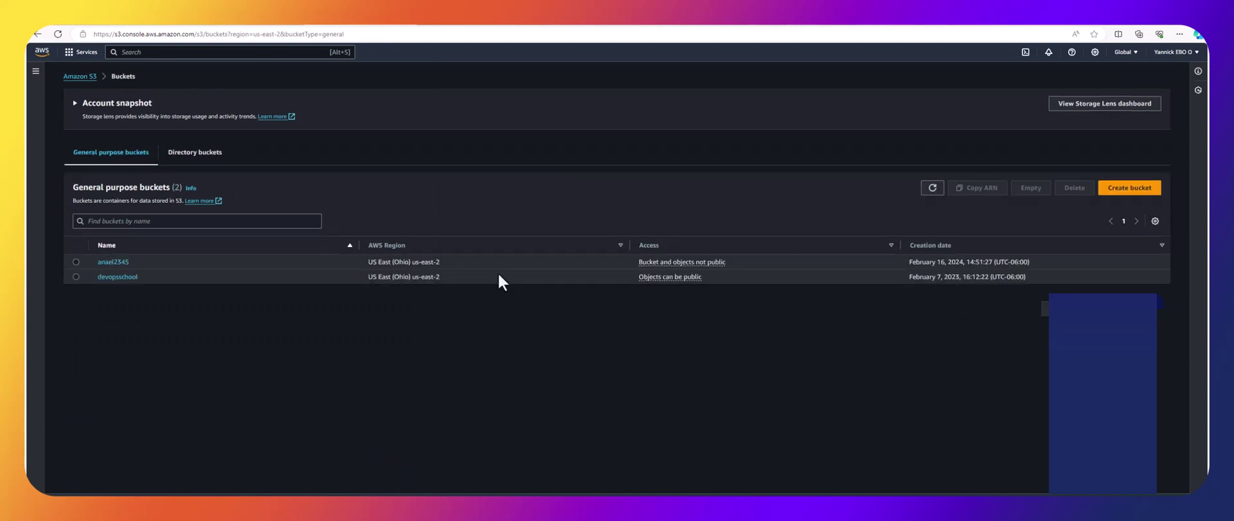
{"action": "left_click", "coordinate": [123, 262]}
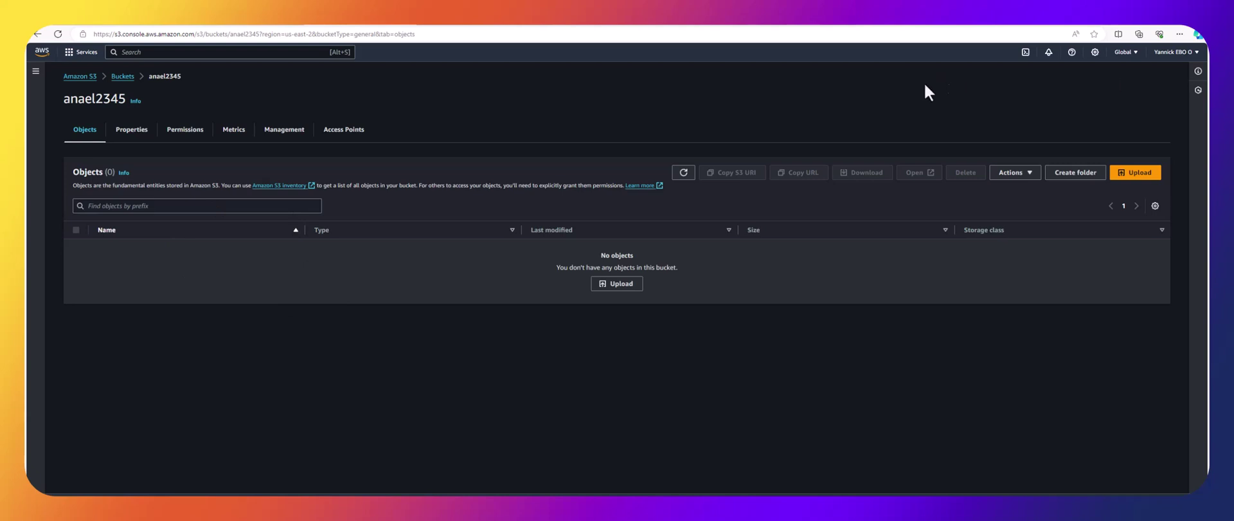
Step: Go to the IAM service and open its list of users
{"action": "left_click", "coordinate": [90, 52]}
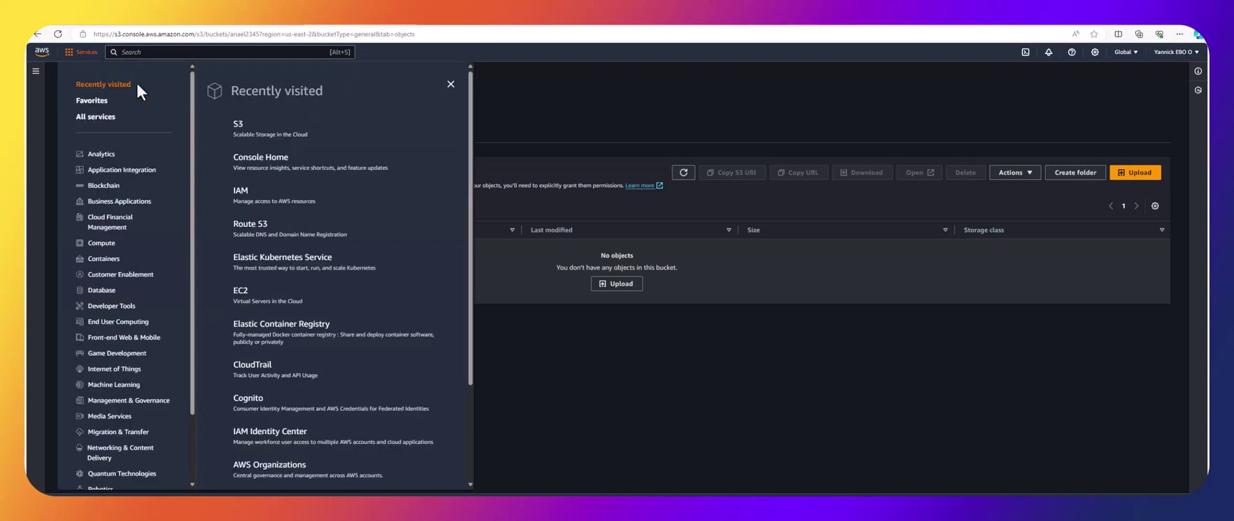
{"action": "left_click", "coordinate": [242, 193]}
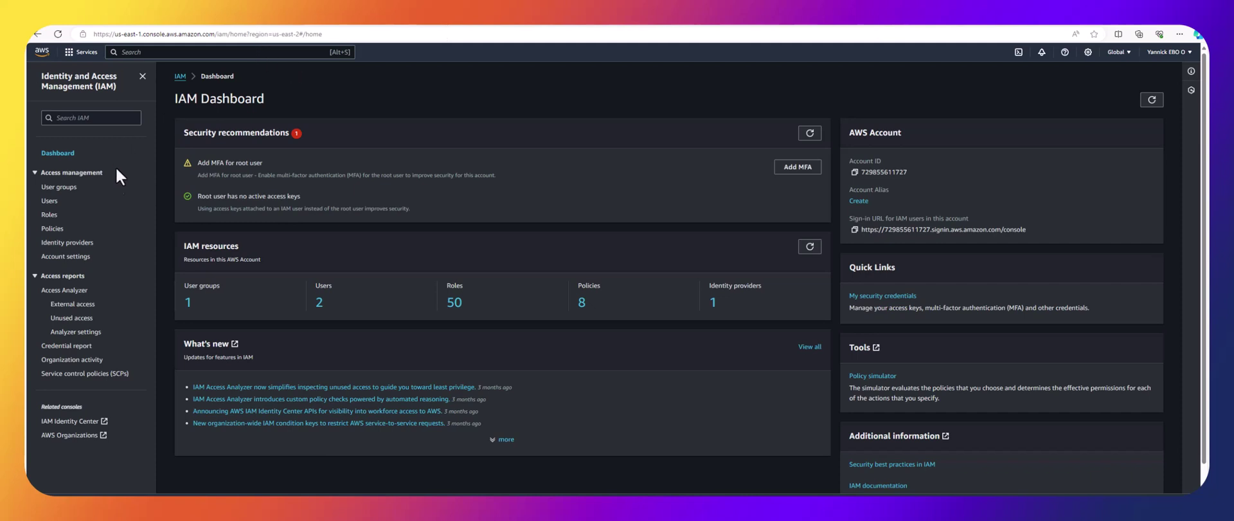
{"action": "left_click", "coordinate": [48, 202]}
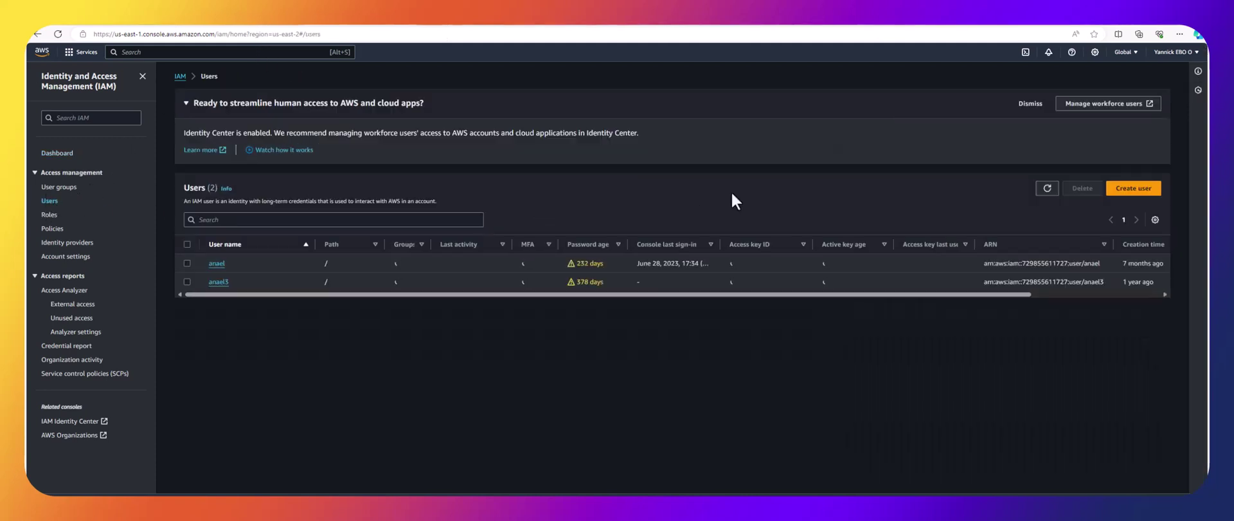
Step: Start creating an IAM user named longhorn without console access and continue to its permissions
{"action": "left_click", "coordinate": [1135, 189]}
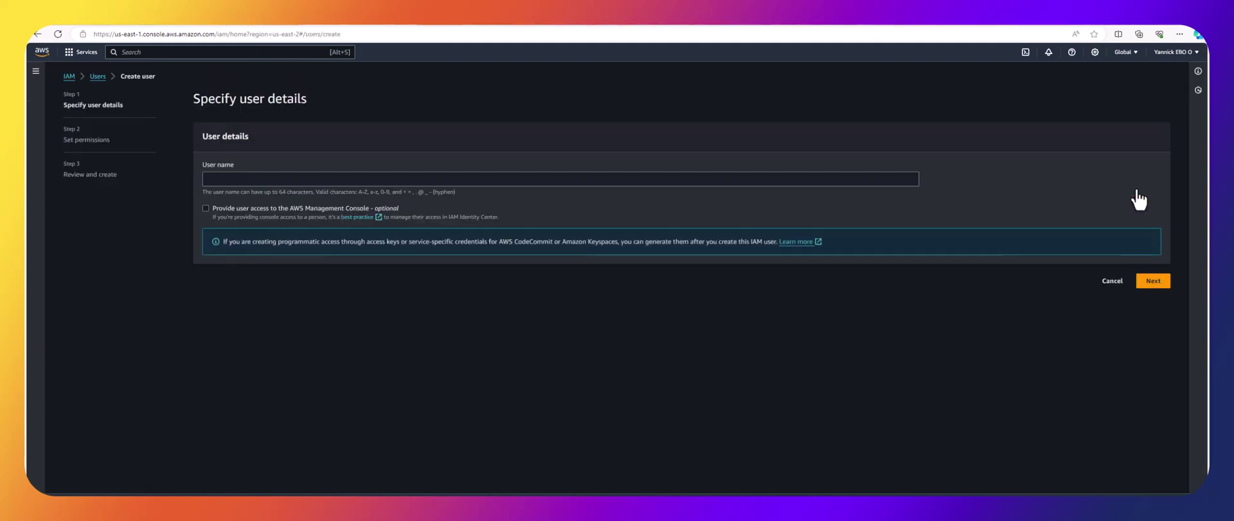
{"action": "left_click", "coordinate": [494, 179]}
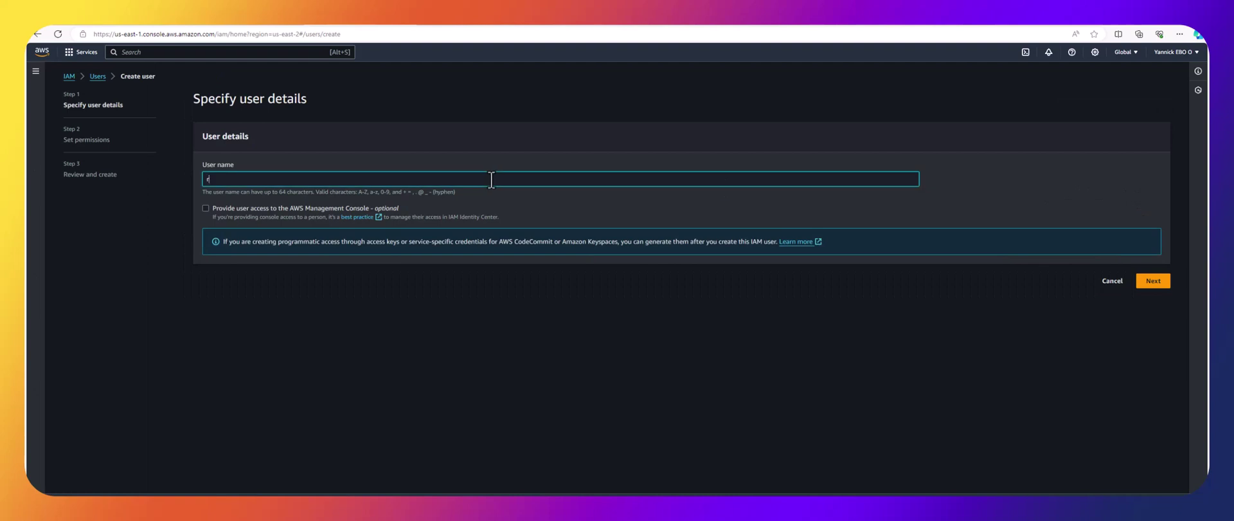
{"action": "type", "text": "longhorn"}
{"action": "left_click", "coordinate": [1154, 283]}
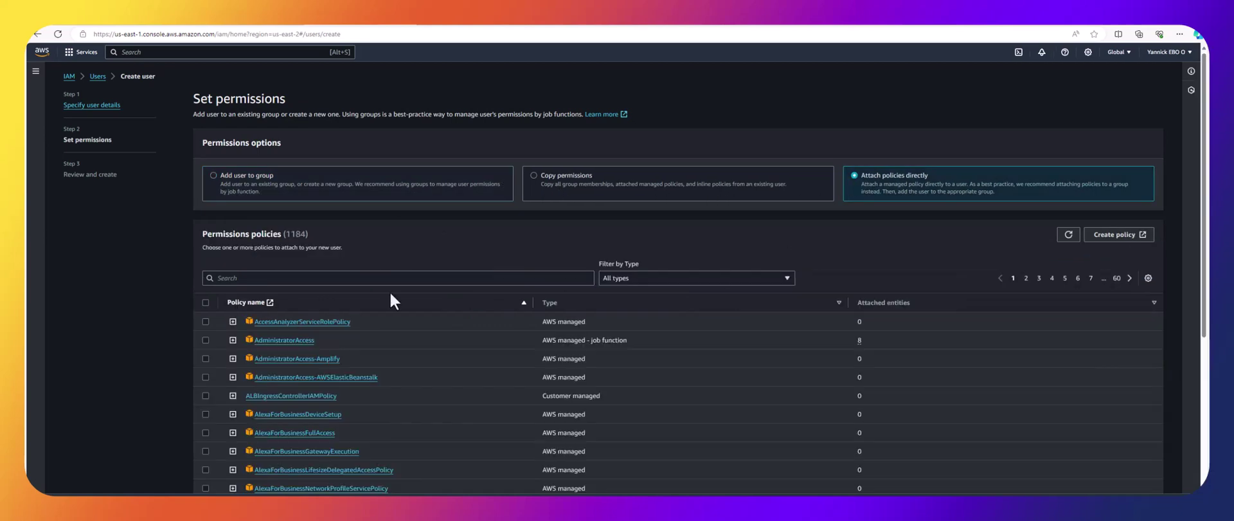
Step: Attach the AdministratorAccess policy directly to the longhorn user and create the user
{"action": "left_click", "coordinate": [206, 340]}
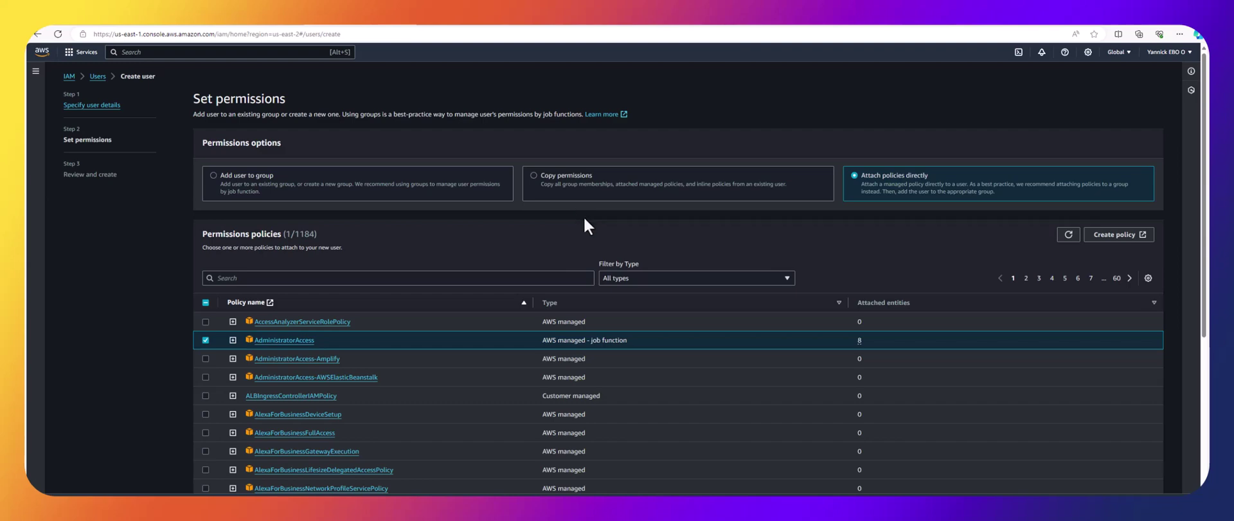
{"action": "scroll", "coordinate": [584, 215], "scroll_direction": "down", "scroll_amount": 4}
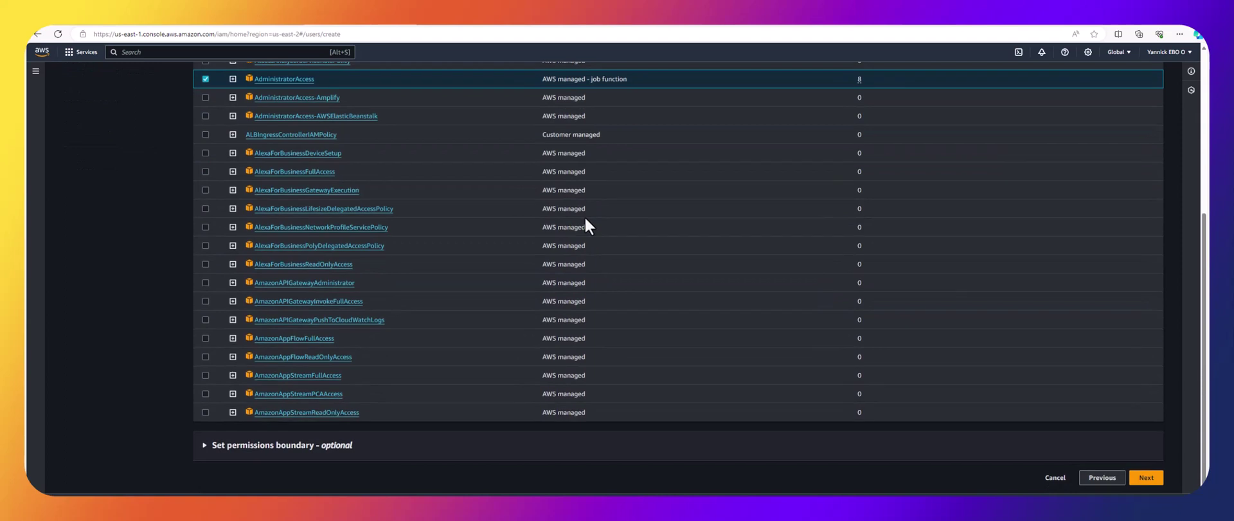
{"action": "left_click", "coordinate": [1151, 487]}
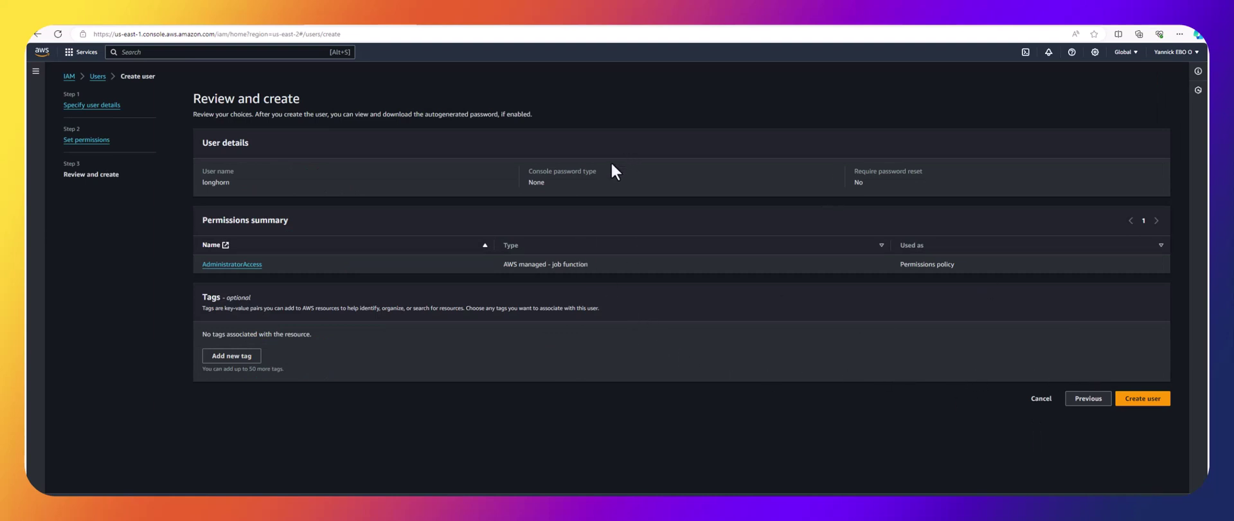
{"action": "left_click", "coordinate": [1148, 400]}
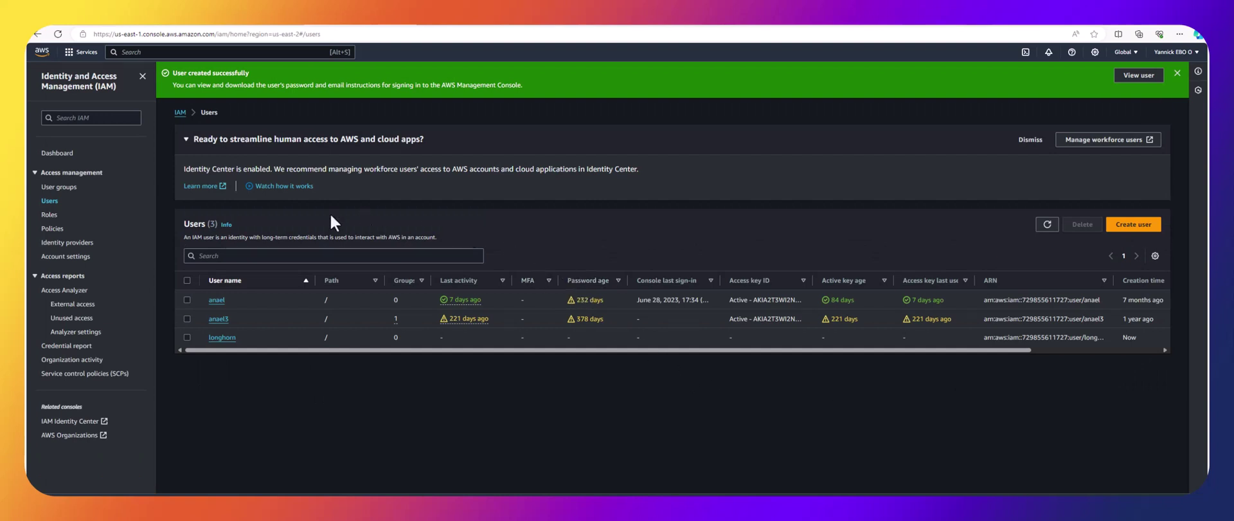
Step: Open the longhorn user's details and display its security credentials
{"action": "left_click", "coordinate": [222, 336]}
{"action": "scroll", "coordinate": [223, 327], "scroll_direction": "down", "scroll_amount": 1}
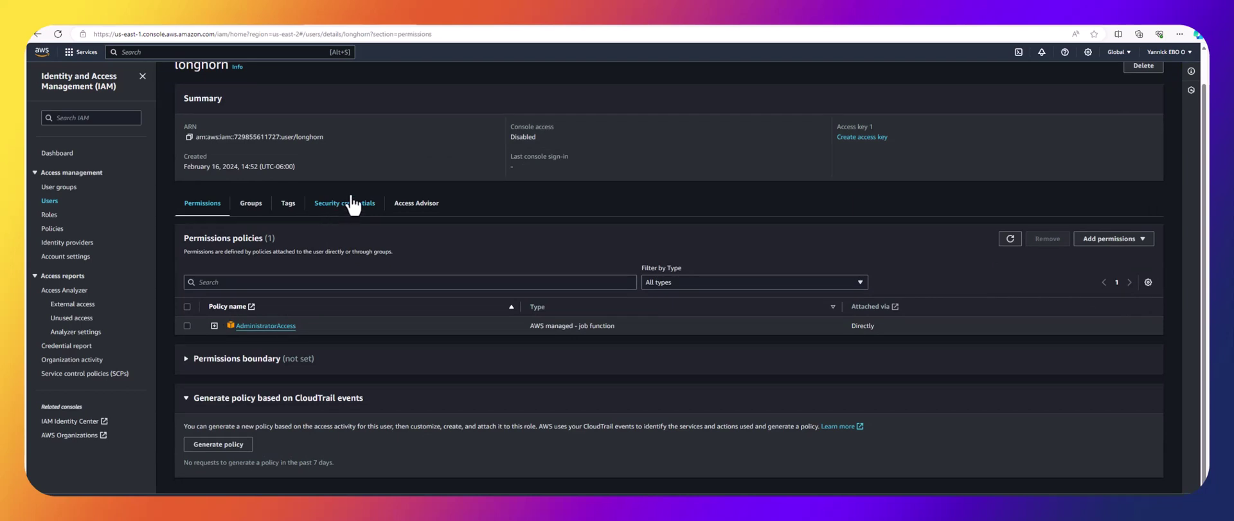
{"action": "scroll", "coordinate": [233, 90], "scroll_direction": "up", "scroll_amount": 1}
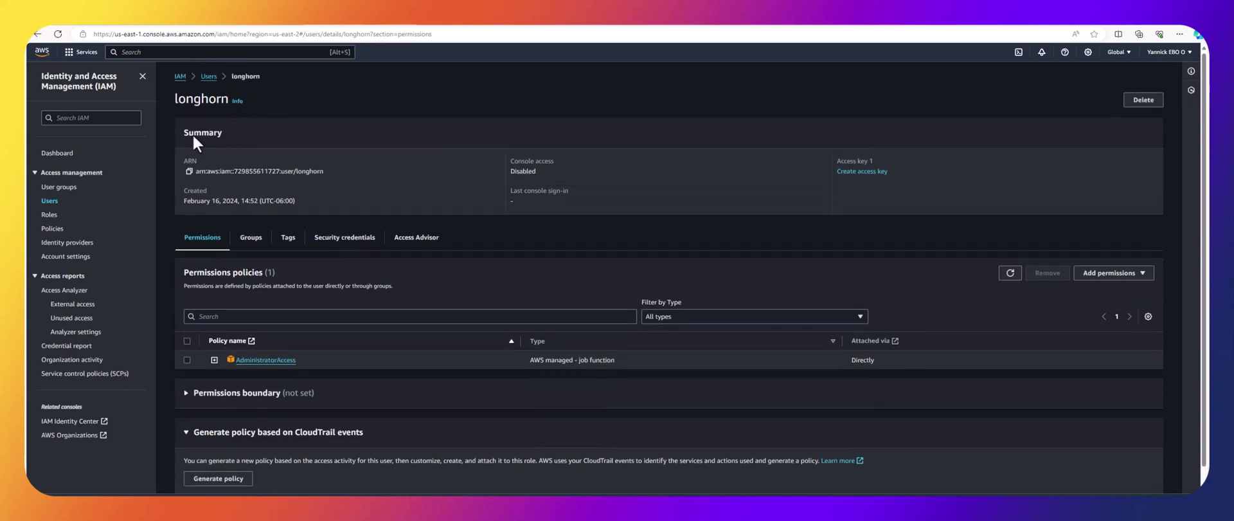
{"action": "left_click", "coordinate": [49, 201]}
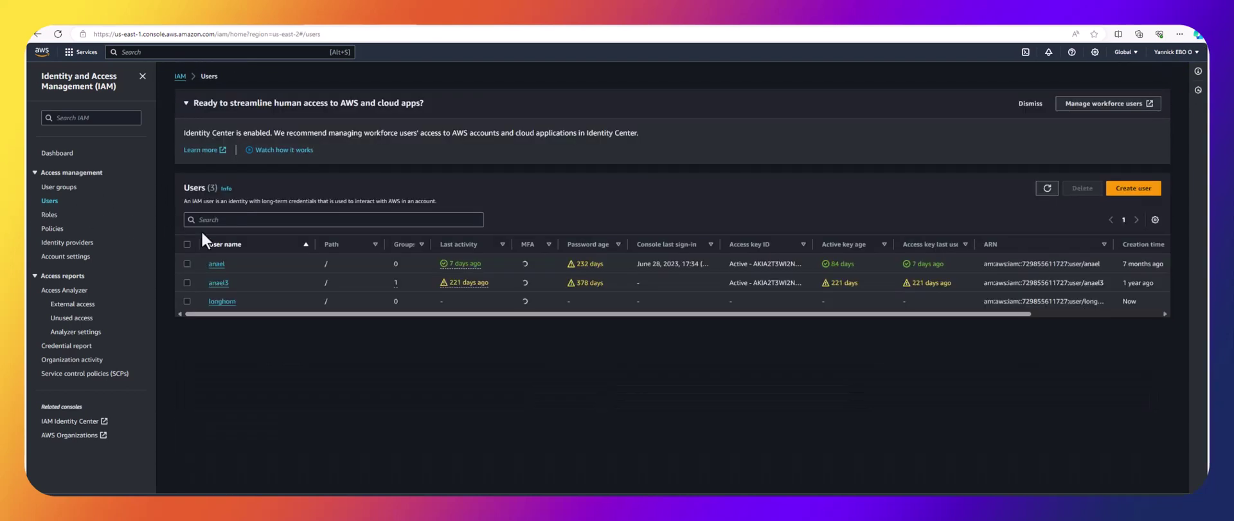
{"action": "left_click", "coordinate": [222, 302]}
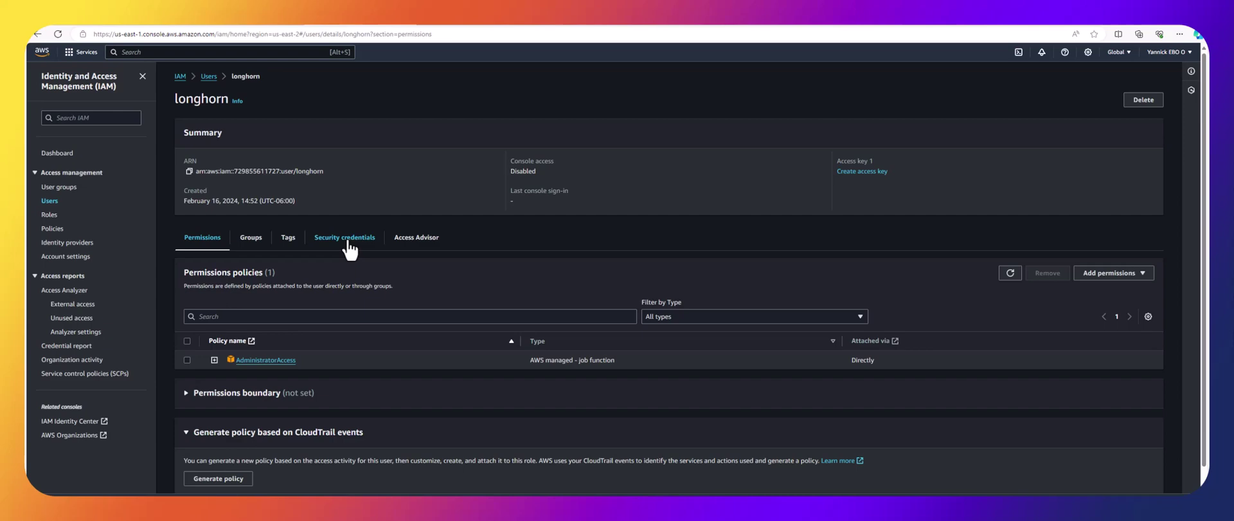
{"action": "left_click", "coordinate": [348, 248]}
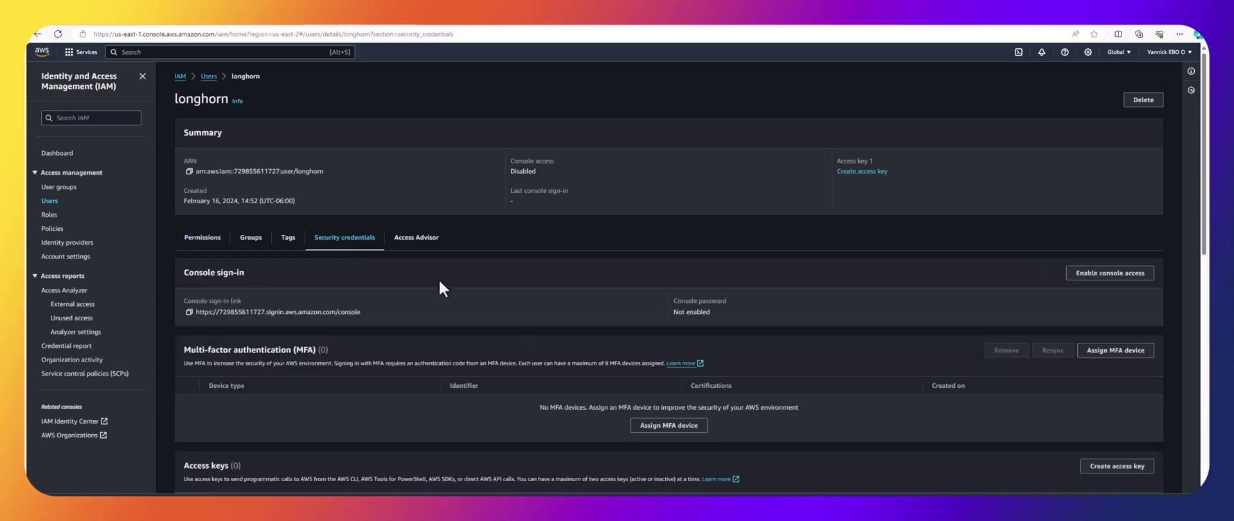
Step: Create an access key for the Command Line Interface (CLI) use case without a description tag, acknowledging the recommendation
{"action": "scroll", "coordinate": [1044, 343], "scroll_direction": "down", "scroll_amount": 7}
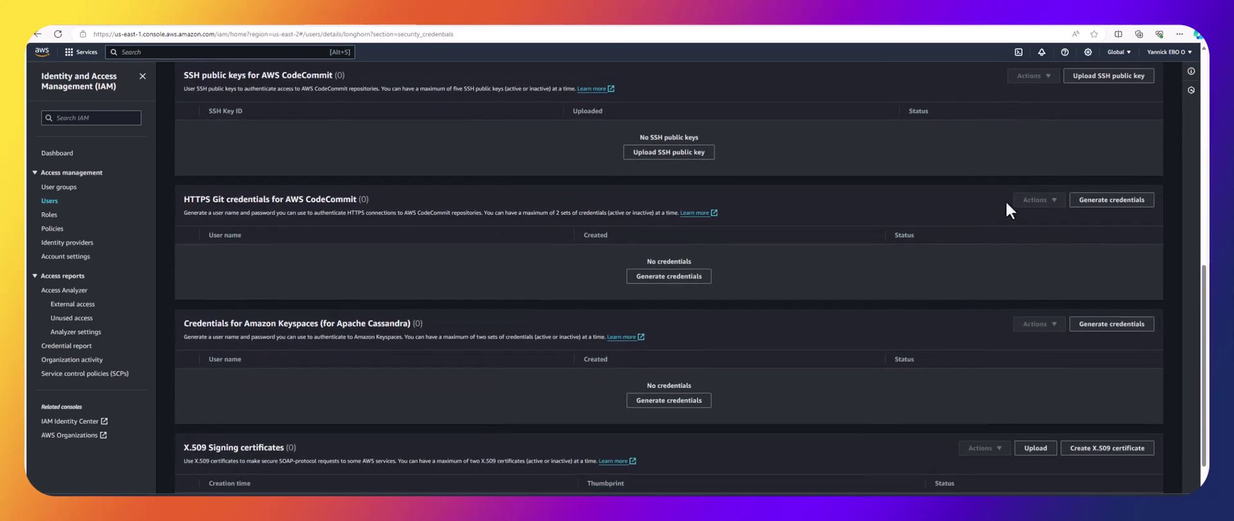
{"action": "scroll", "coordinate": [1006, 199], "scroll_direction": "up", "scroll_amount": 3}
{"action": "scroll", "coordinate": [1016, 190], "scroll_direction": "up", "scroll_amount": 1}
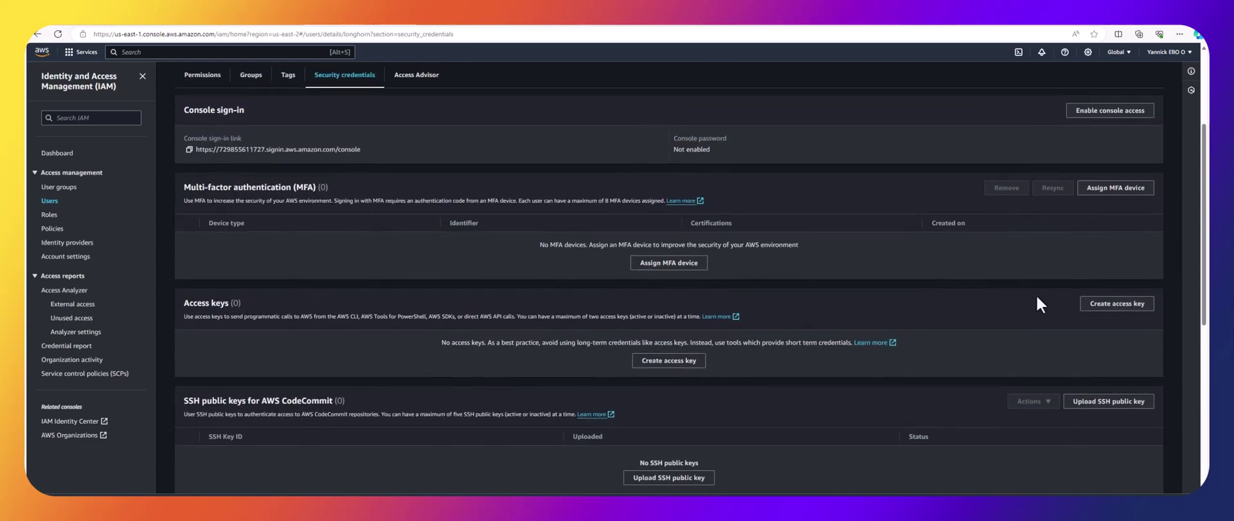
{"action": "left_click", "coordinate": [1112, 306]}
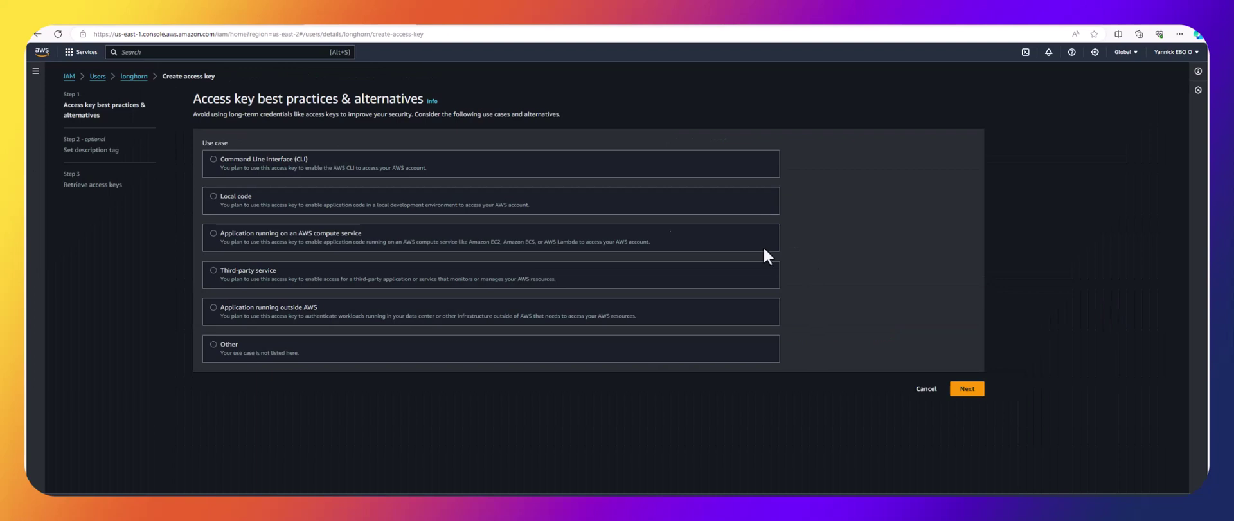
{"action": "left_click", "coordinate": [214, 163]}
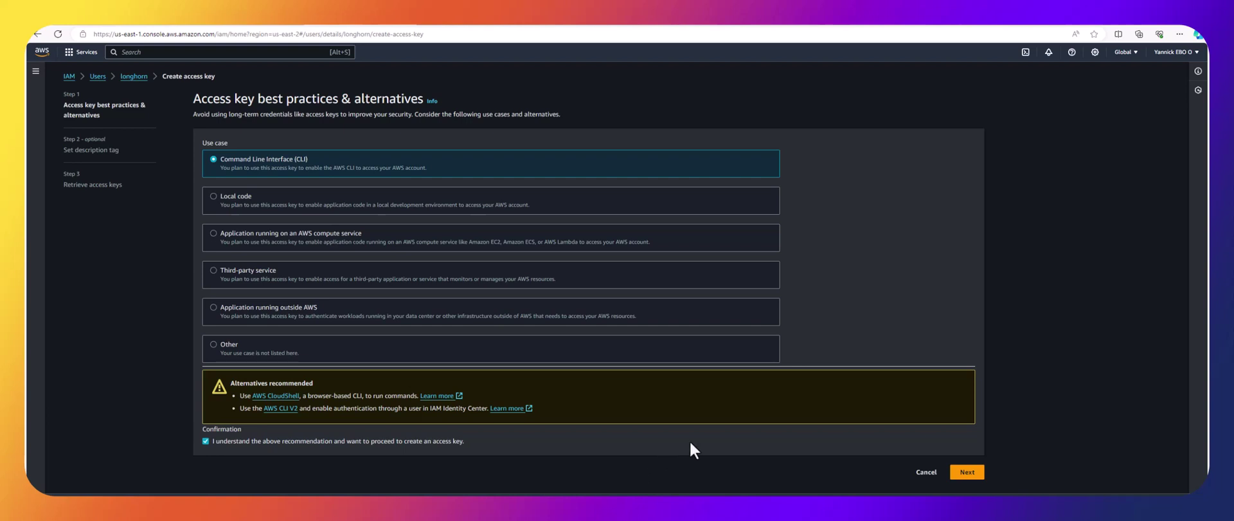
{"action": "left_click", "coordinate": [969, 473]}
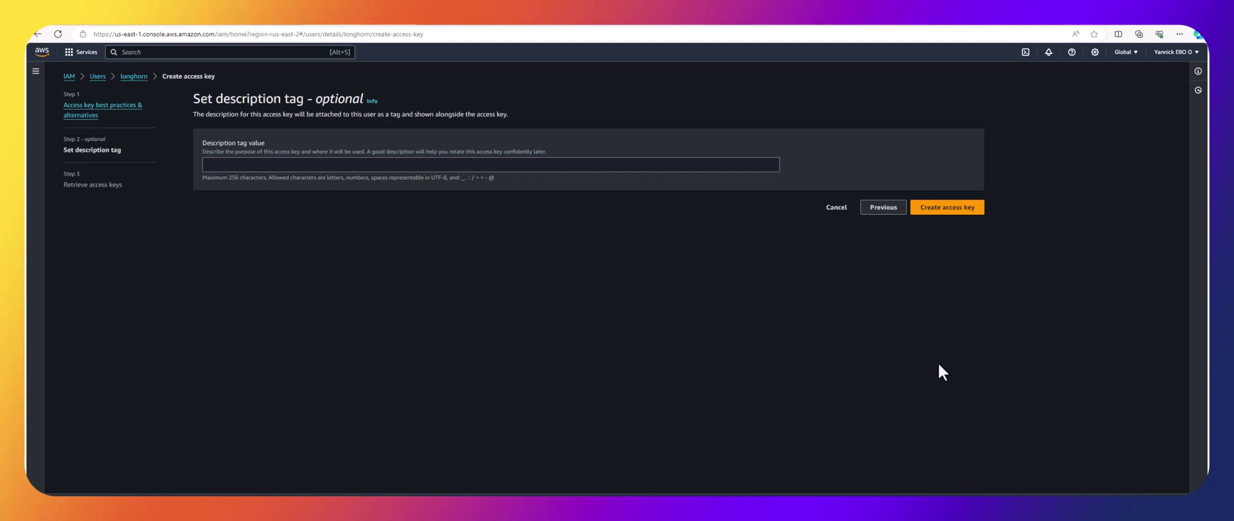
{"action": "left_click", "coordinate": [945, 212]}
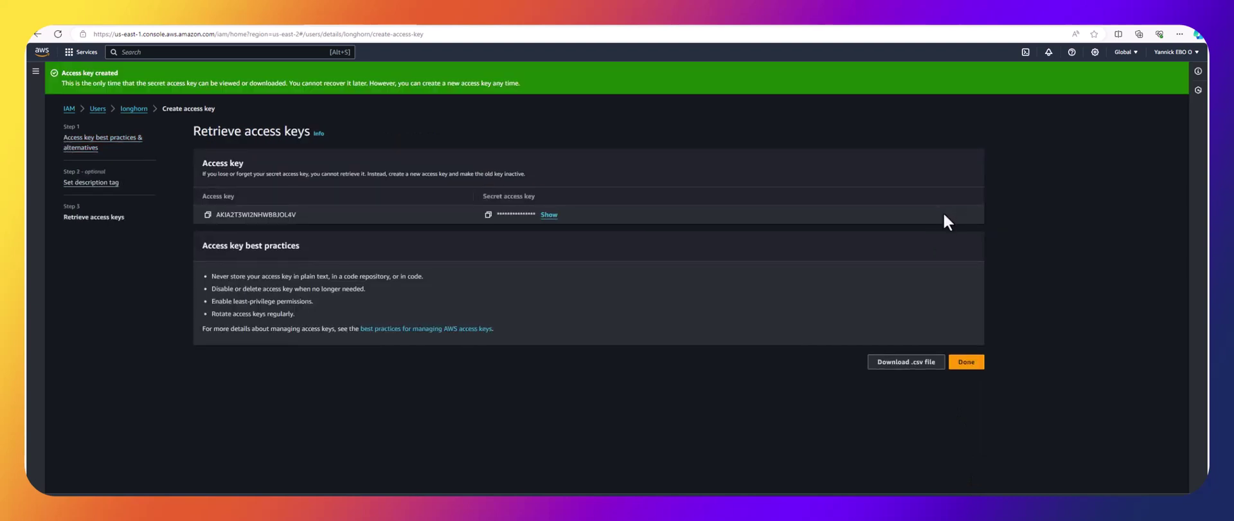
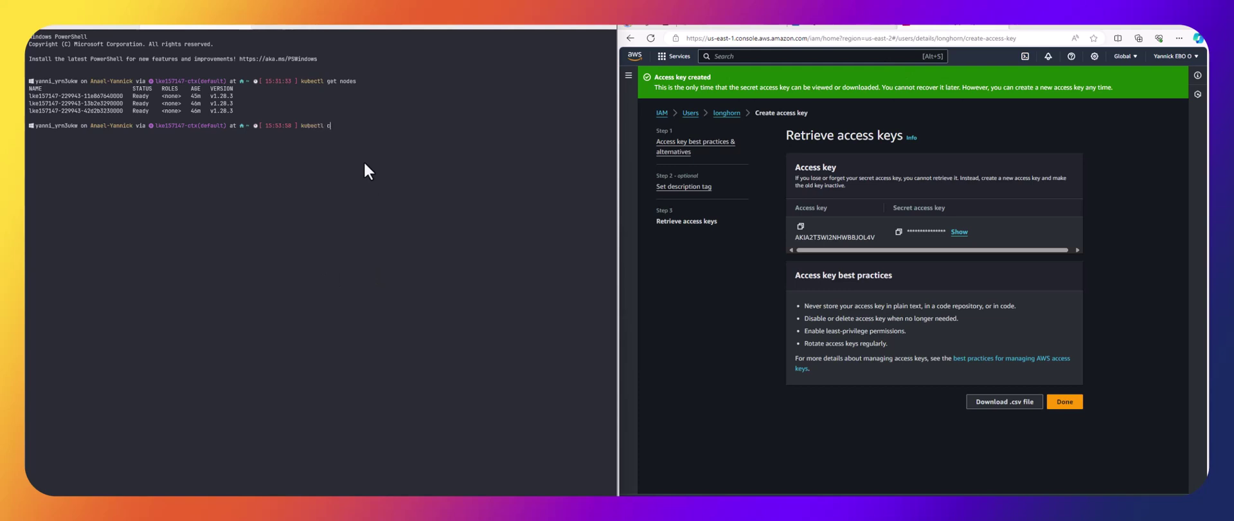
Step: In the terminal, compose kubectl create secret generic aws-secret with a --from-literal AWS_ACCESS_KEY_ID set to the copied access key
{"action": "type", "text": "ate secret generic aws"}
{"action": "type", "text": "-secret"}
{"action": "type", "text": "--from-literal=AWS_ACCESS"}
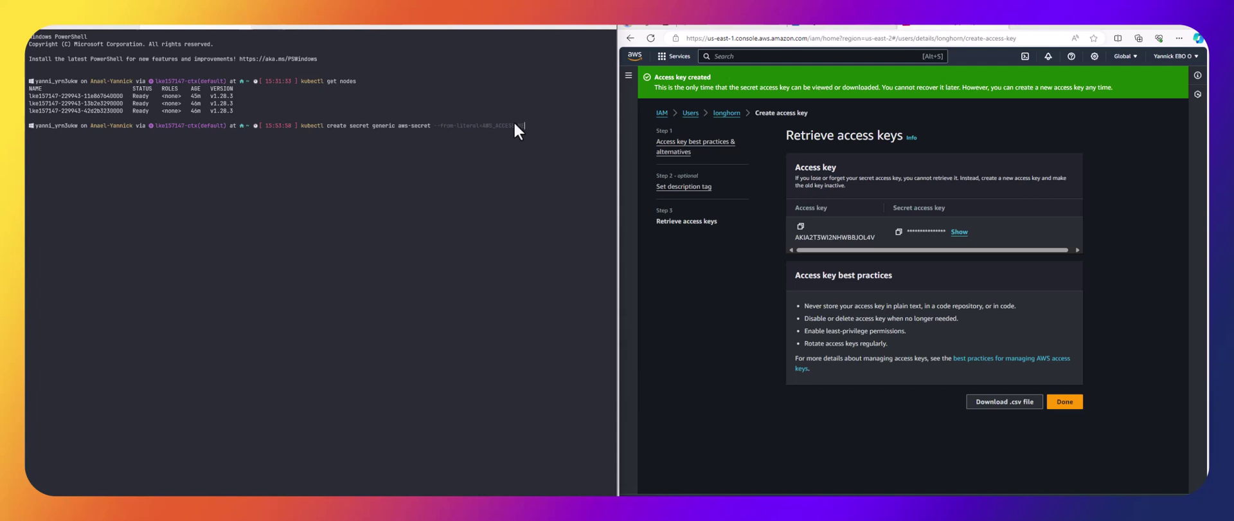
{"action": "type", "text": "_ID="}
{"action": "left_click", "coordinate": [800, 226]}
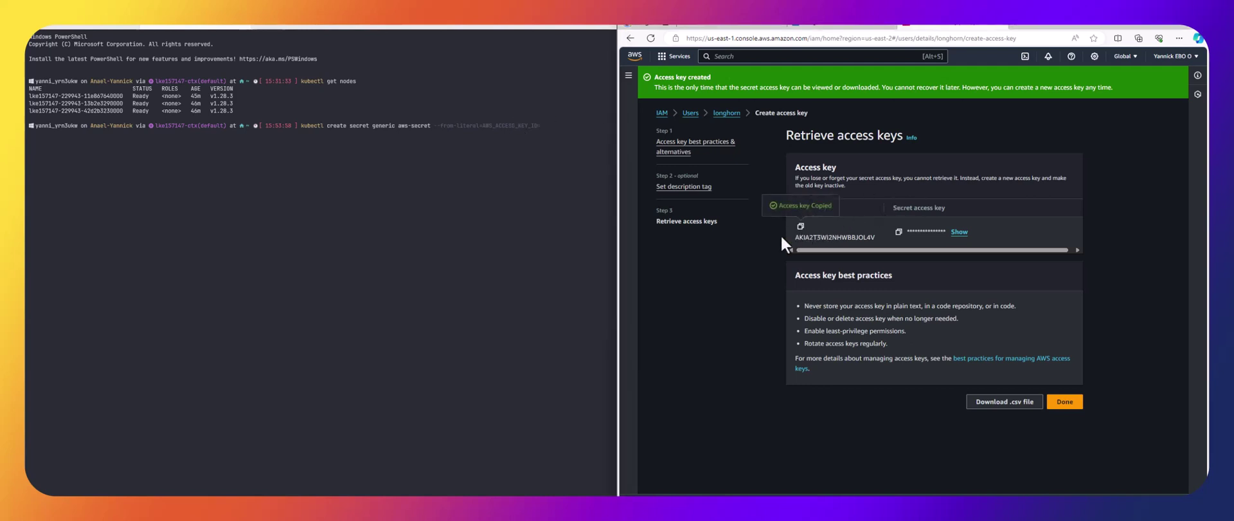
{"action": "left_click", "coordinate": [561, 137]}
{"action": "key", "text": "ctrl+v"}
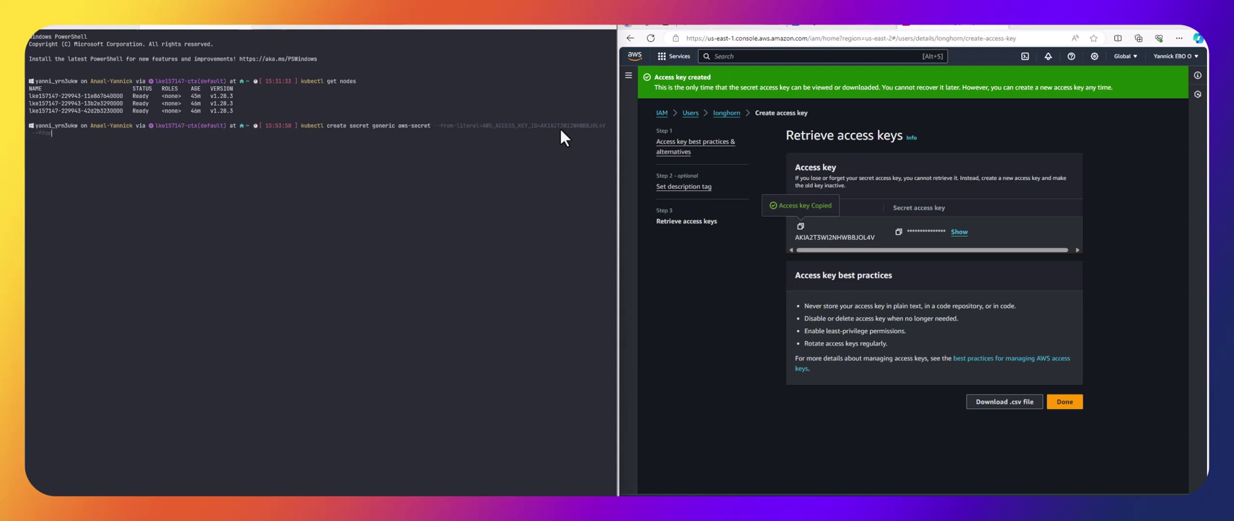
Step: Add a second --from-literal for AWS_SECRET_ACCESS_KEY to the command, set to the copied secret access key
{"action": "left_click_drag", "start_coordinate": [535, 126], "coordinate": [438, 122]}
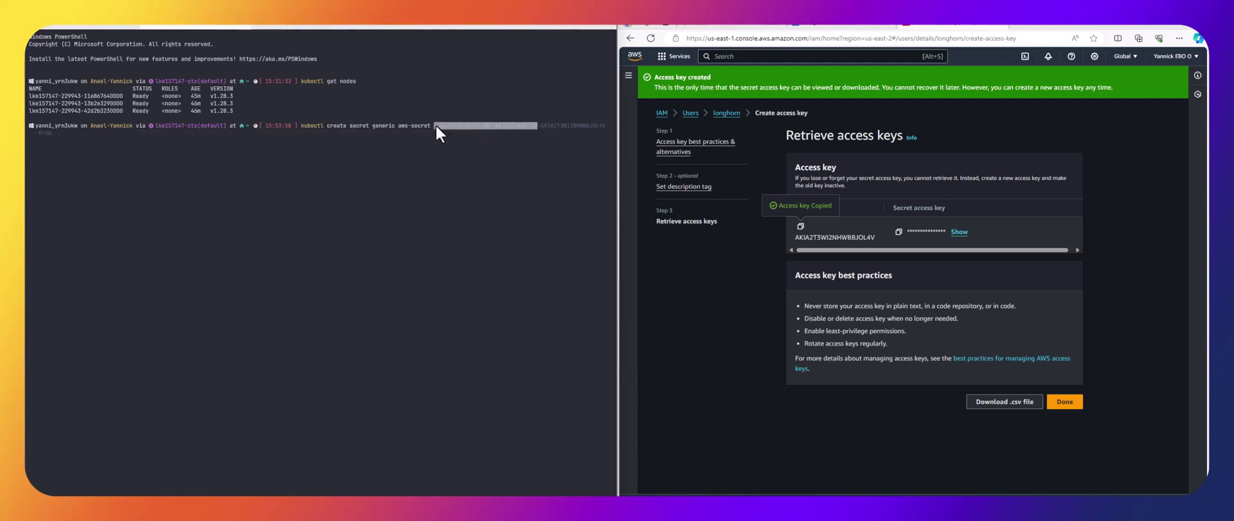
{"action": "key", "text": "ctrl+c"}
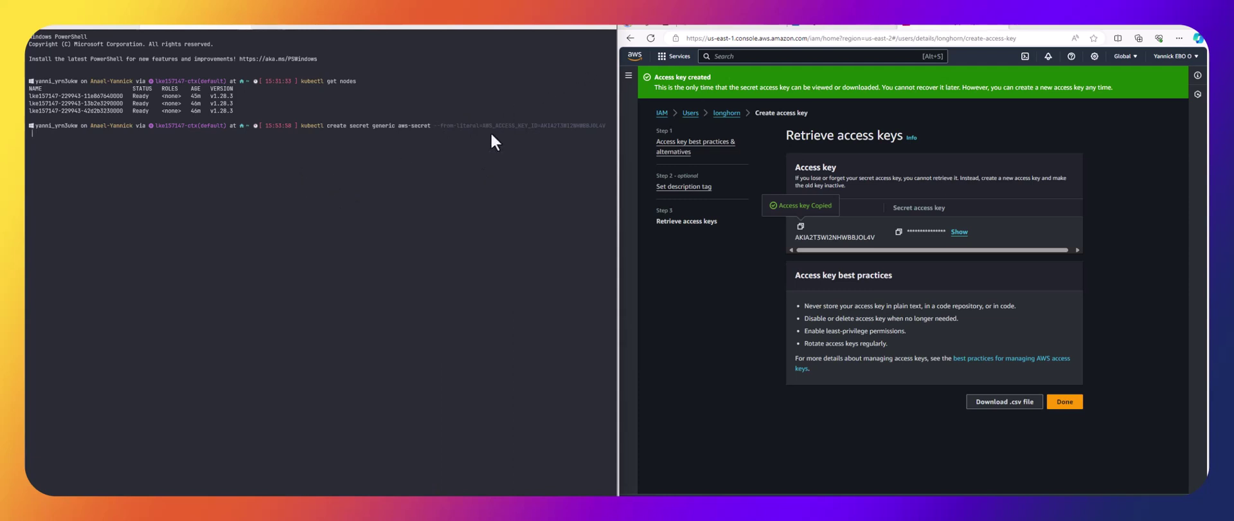
{"action": "key", "text": "ctrl+v"}
{"action": "key", "text": "BackSpace"}
{"action": "key", "text": "BackSpace"}
{"action": "key", "text": "BackSpace"}
{"action": "key", "text": "BackSpace"}
{"action": "key", "text": "BackSpace"}
{"action": "type", "text": "ECRET_ACC"}
{"action": "left_click", "coordinate": [899, 231]}
{"action": "left_click", "coordinate": [366, 154]}
{"action": "key", "text": "ctrl+v"}
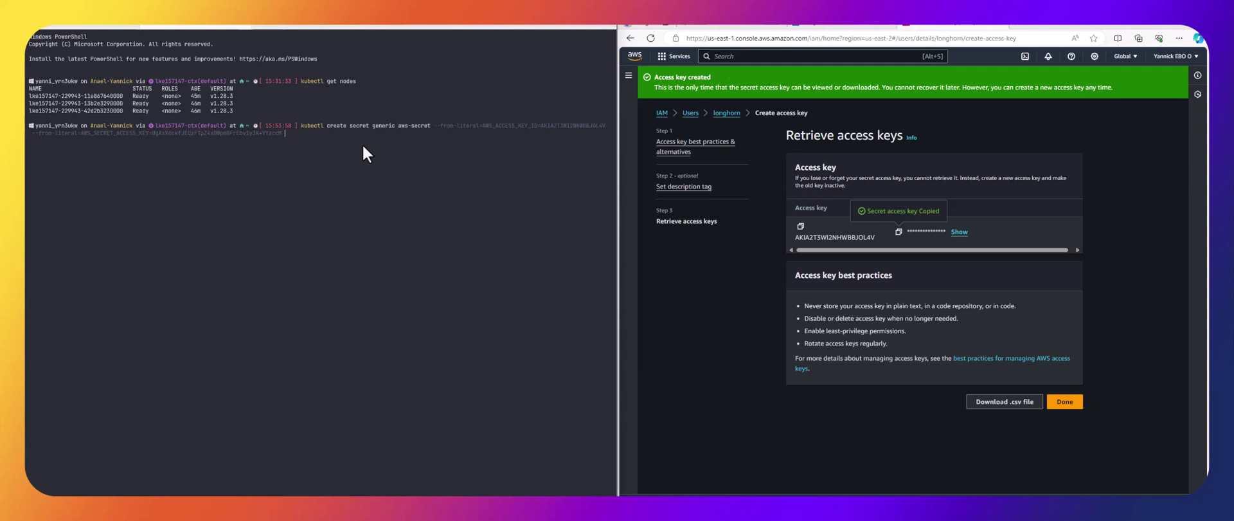
Step: Copy the longhorn-system namespace from the k9s pod list for all namespaces, append it after -n in the secret command and run it
{"action": "type", "text": "-n"}
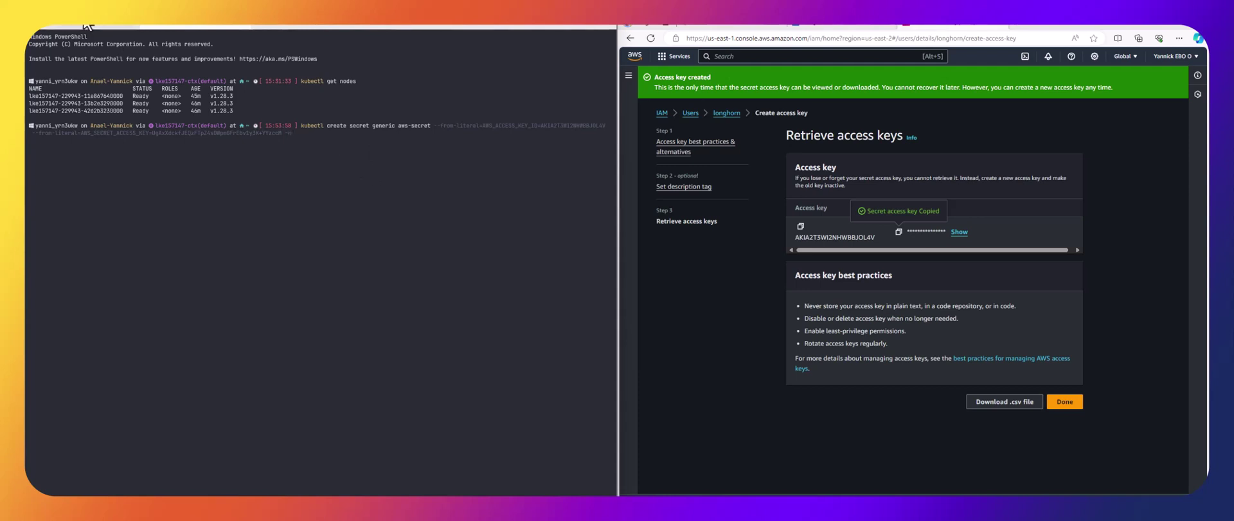
{"action": "key", "text": "ctrl+c"}
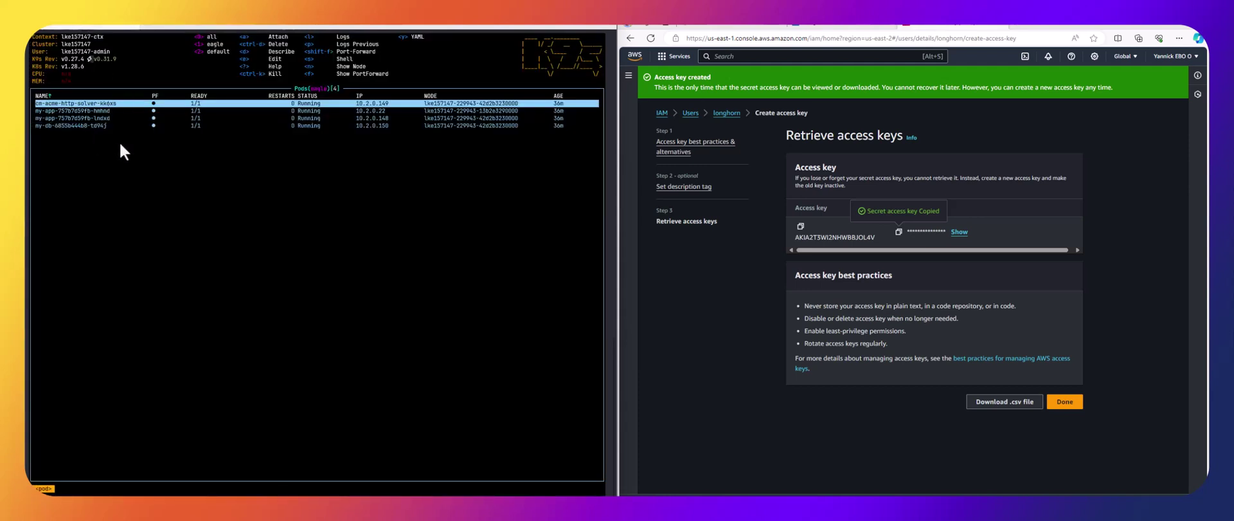
{"action": "key", "text": "0"}
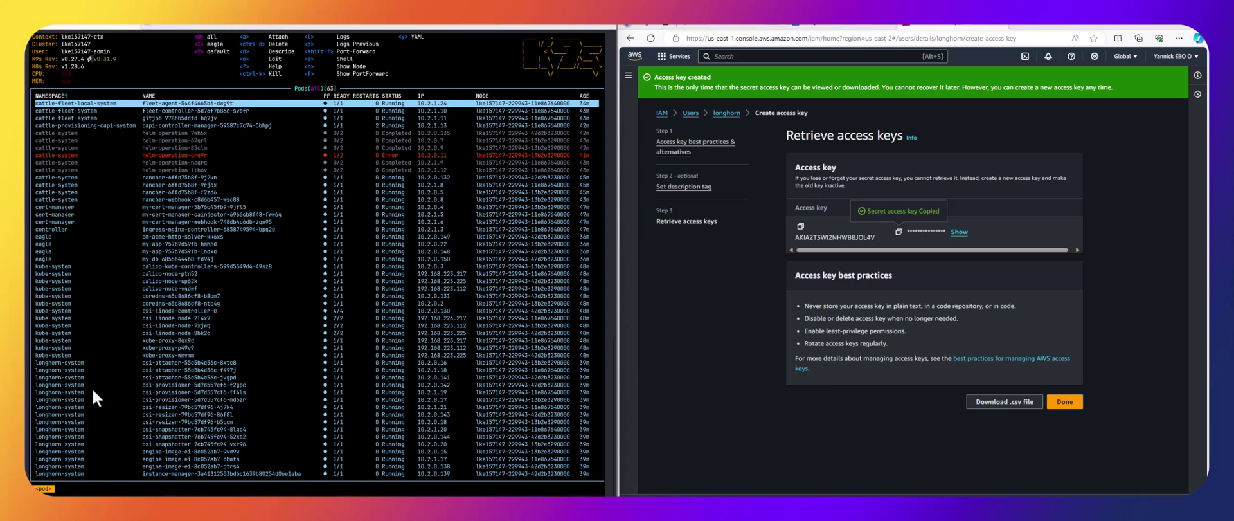
{"action": "key", "text": "Down"}
{"action": "key", "text": "Down"}
{"action": "key", "text": "Down"}
{"action": "key", "text": "Down"}
{"action": "key", "text": "Down"}
{"action": "key", "text": "Down"}
{"action": "key", "text": "Down"}
{"action": "key", "text": "Down"}
{"action": "key", "text": "Down"}
{"action": "key", "text": "Down"}
{"action": "key", "text": "Down"}
{"action": "key", "text": "Down"}
{"action": "key", "text": "Down"}
{"action": "key", "text": "Down"}
{"action": "key", "text": "Down"}
{"action": "key", "text": "Down"}
{"action": "key", "text": "Down"}
{"action": "key", "text": "Down"}
{"action": "key", "text": "Down"}
{"action": "key", "text": "Down"}
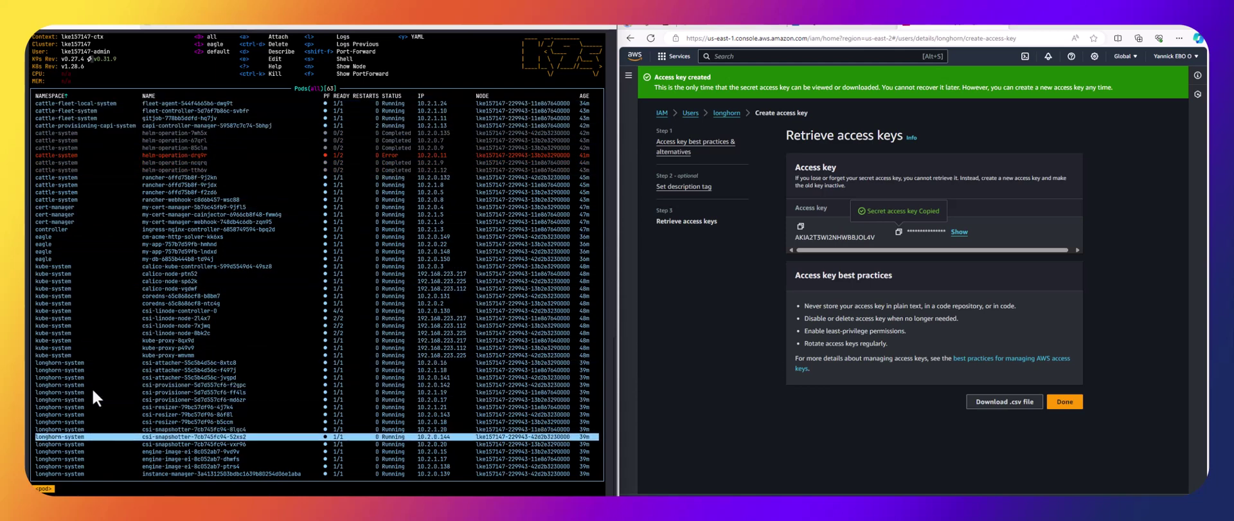
{"action": "key", "text": "Down"}
{"action": "key", "text": "Down"}
{"action": "key", "text": "Down"}
{"action": "key", "text": "Down"}
{"action": "key", "text": "Down"}
{"action": "key", "text": "Down"}
{"action": "key", "text": "Down"}
{"action": "key", "text": "Down"}
{"action": "key", "text": "Down"}
{"action": "key", "text": "Down"}
{"action": "key", "text": "Down"}
{"action": "key", "text": "Down"}
{"action": "key", "text": "Down"}
{"action": "key", "text": "Down"}
{"action": "key", "text": "Down"}
{"action": "key", "text": "Down"}
{"action": "key", "text": "Down"}
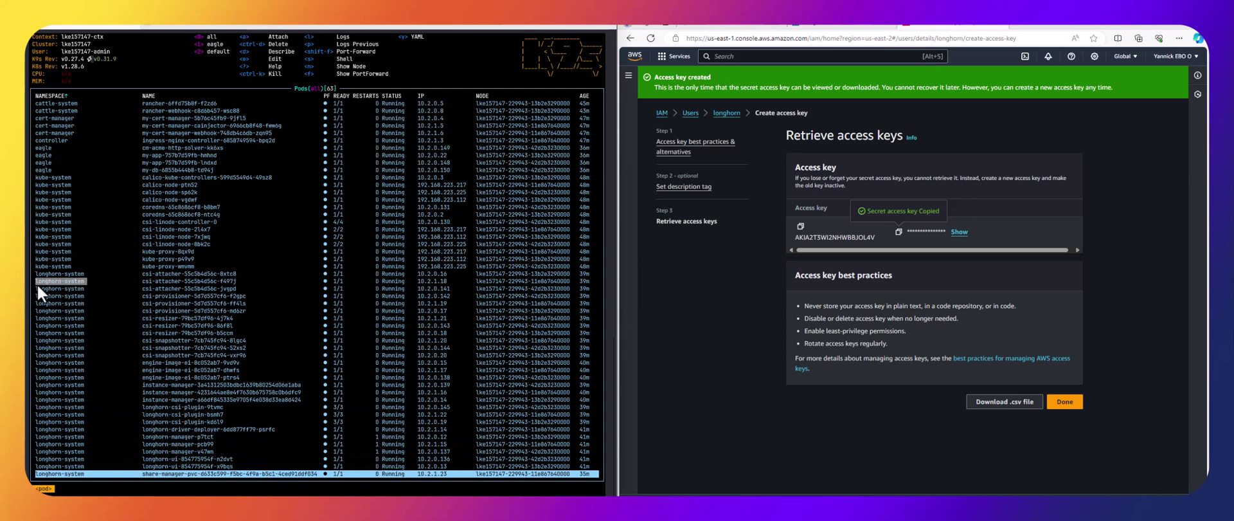
{"action": "left_click", "coordinate": [37, 283]}
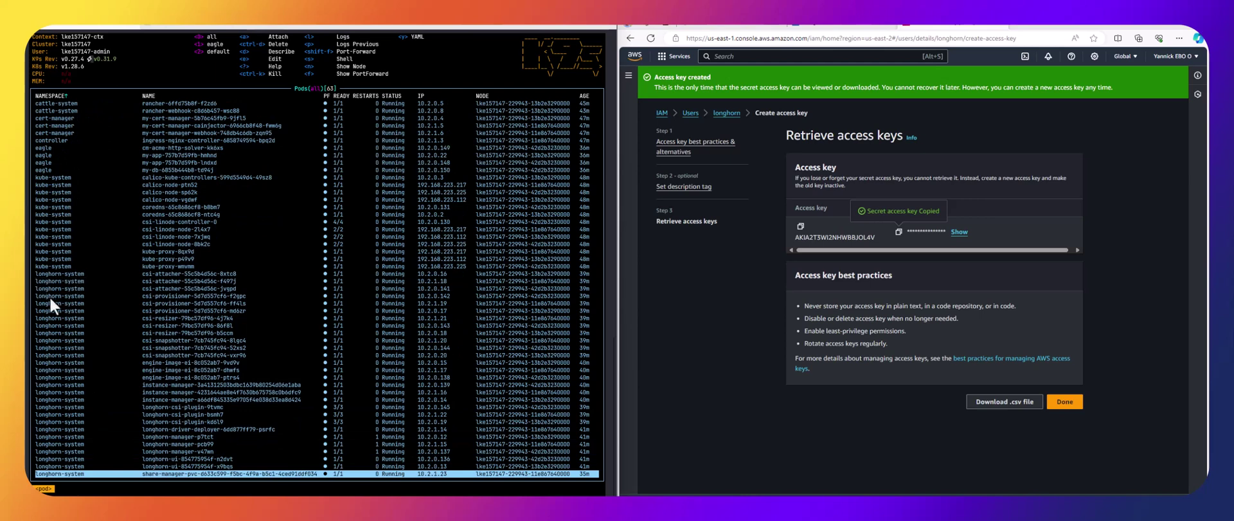
{"action": "left_click", "coordinate": [195, 26]}
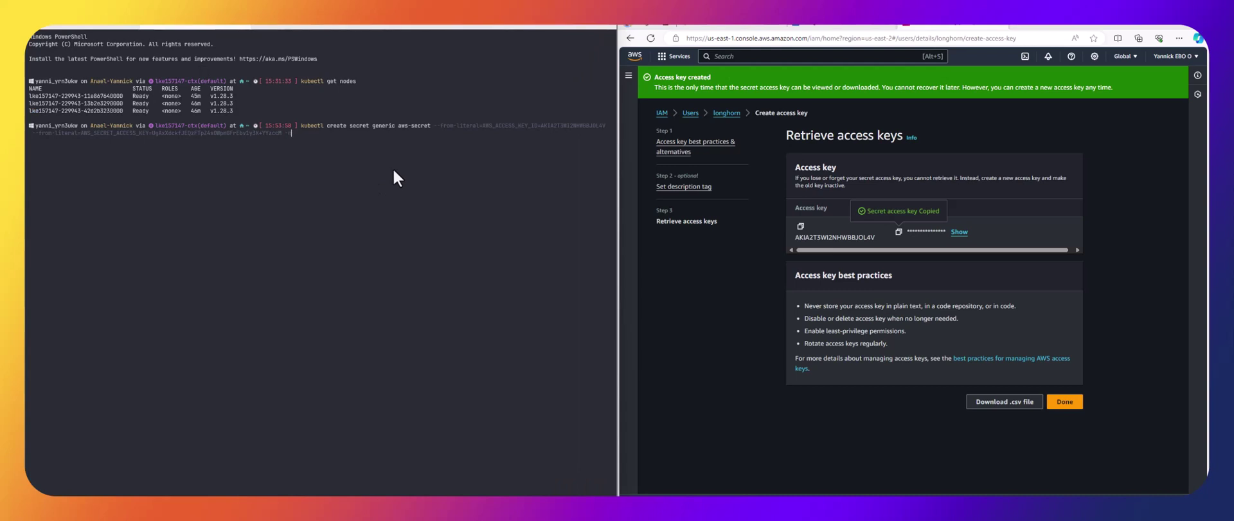
{"action": "key", "text": "ctrl+v"}
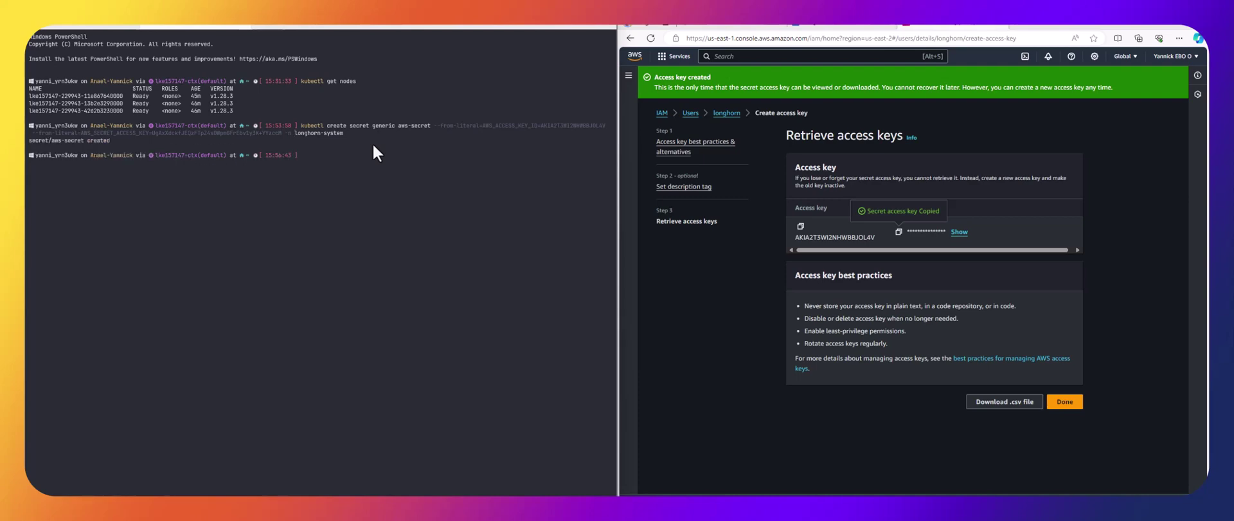
Step: Return to k9s and browse the list of secrets across all namespaces
{"action": "type", "text": "k9s"}
{"action": "key", "text": "Return"}
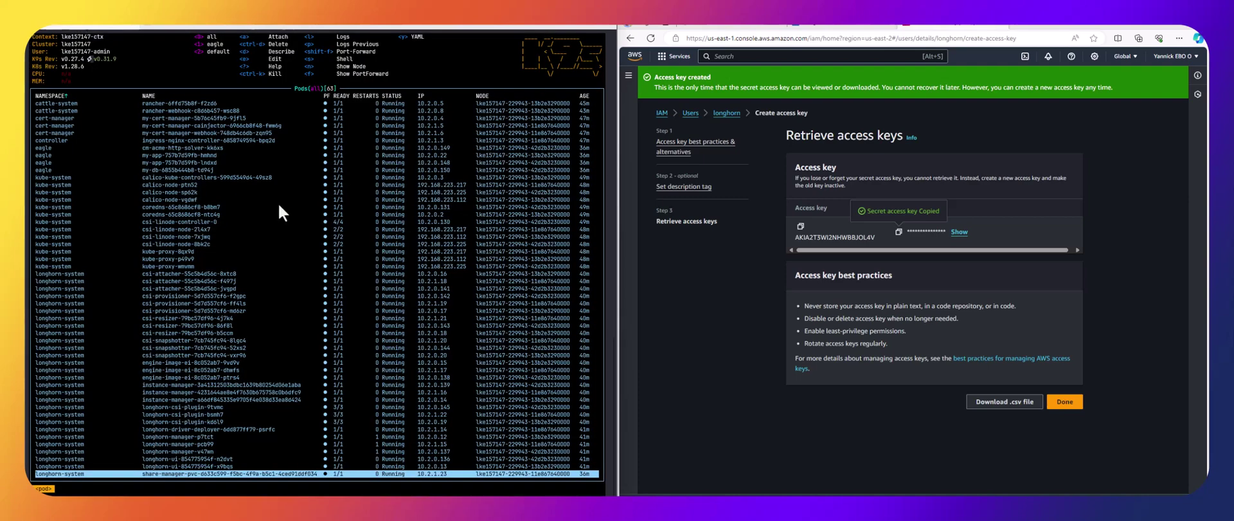
{"action": "key", "text": "colon"}
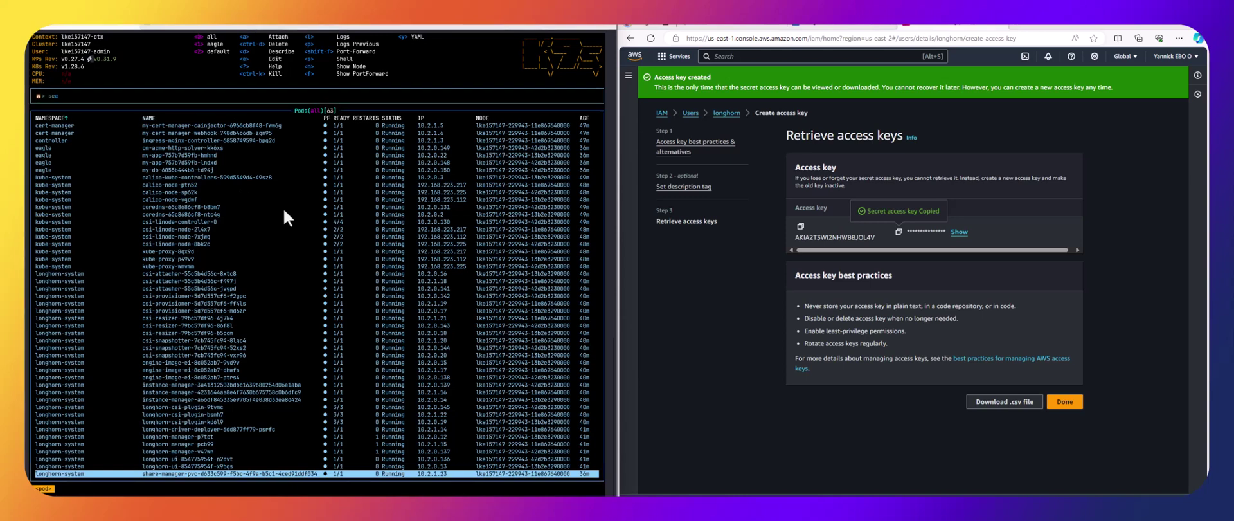
{"action": "key", "text": "Return"}
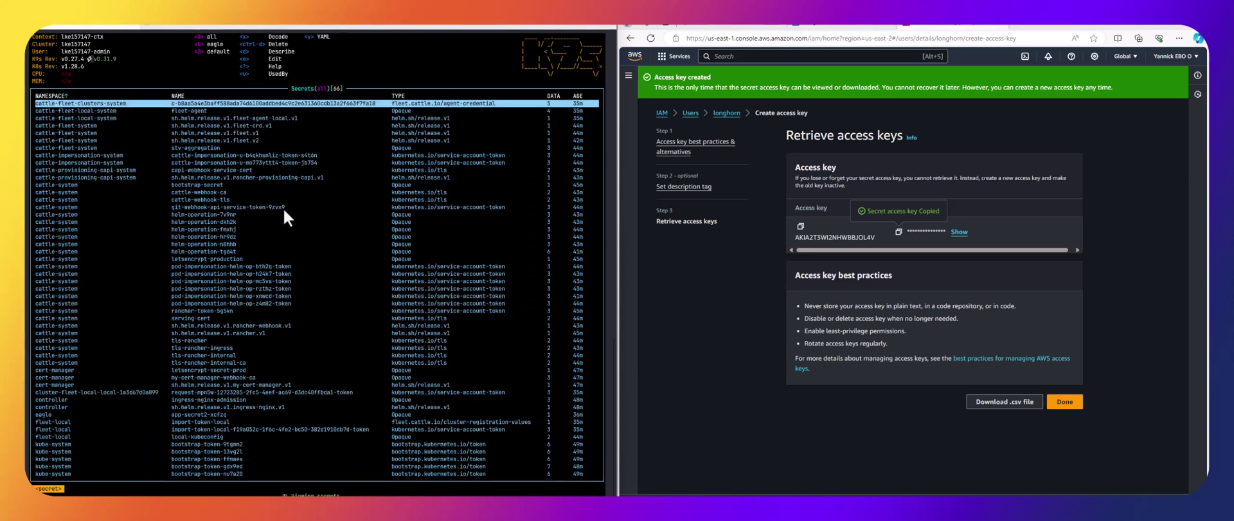
{"action": "key", "text": "Down"}
{"action": "key", "text": "Down"}
{"action": "key", "text": "Down"}
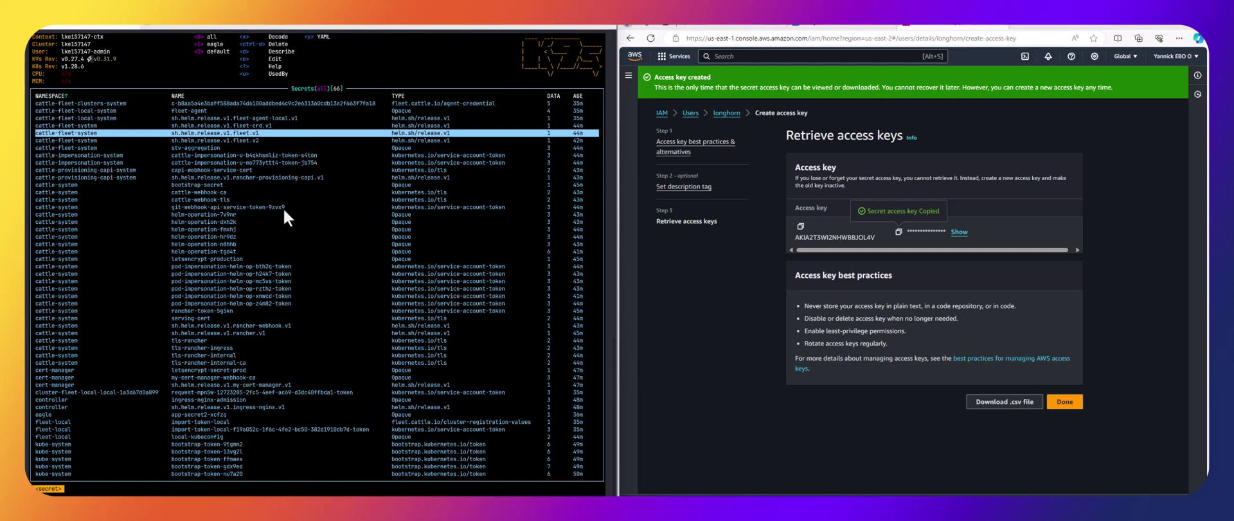
Step: List the cluster's namespaces in k9s and open longhorn-system to show its pods
{"action": "key", "text": "colon"}
{"action": "key", "text": "Return"}
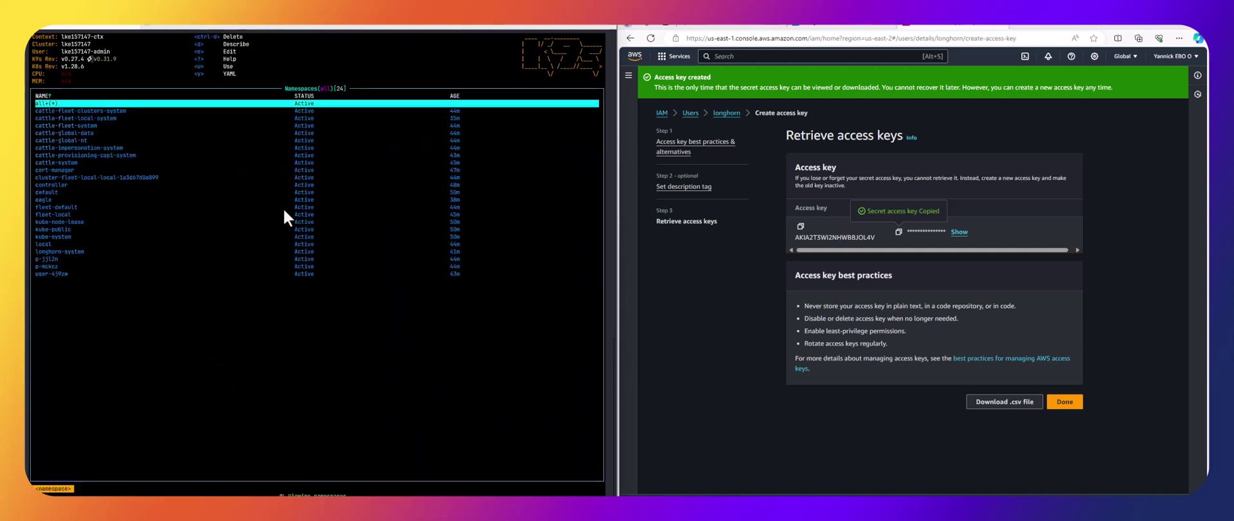
{"action": "key", "text": "Down"}
{"action": "key", "text": "Down"}
{"action": "key", "text": "Down"}
{"action": "key", "text": "Down"}
{"action": "key", "text": "Down"}
{"action": "key", "text": "Down"}
{"action": "key", "text": "Down"}
{"action": "key", "text": "Down"}
{"action": "key", "text": "Down"}
{"action": "key", "text": "Down"}
{"action": "key", "text": "Down"}
{"action": "key", "text": "Down"}
{"action": "key", "text": "Up"}
{"action": "key", "text": "Up"}
{"action": "key", "text": "Up"}
{"action": "key", "text": "Up"}
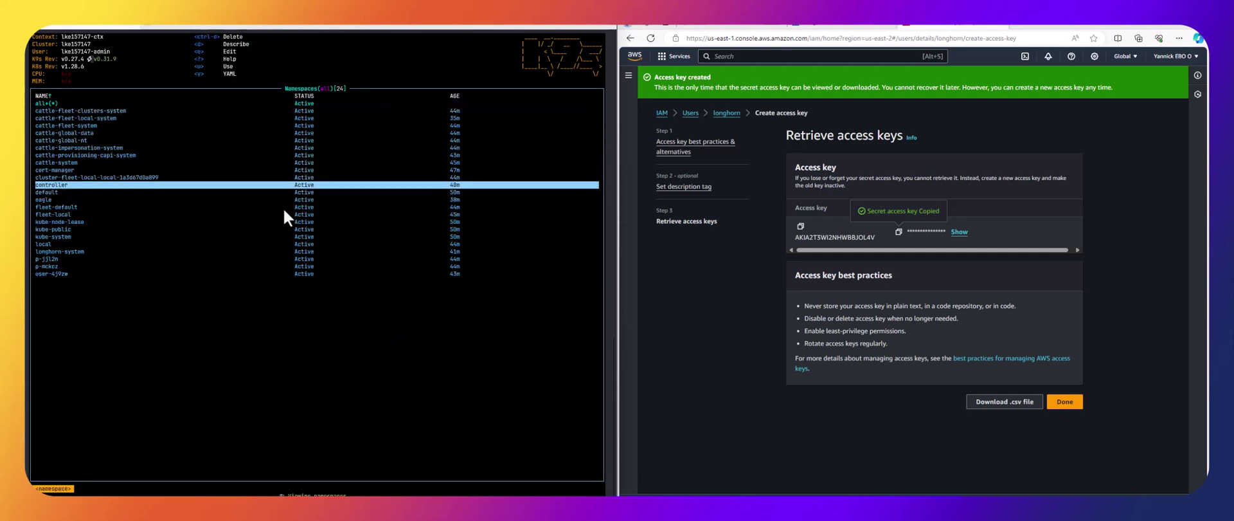
{"action": "key", "text": "Down"}
{"action": "key", "text": "Down"}
{"action": "key", "text": "Down"}
{"action": "key", "text": "Down"}
{"action": "key", "text": "Down"}
{"action": "key", "text": "Down"}
{"action": "key", "text": "Down"}
{"action": "key", "text": "Down"}
{"action": "key", "text": "Down"}
{"action": "key", "text": "Down"}
{"action": "key", "text": "Down"}
{"action": "key", "text": "Down"}
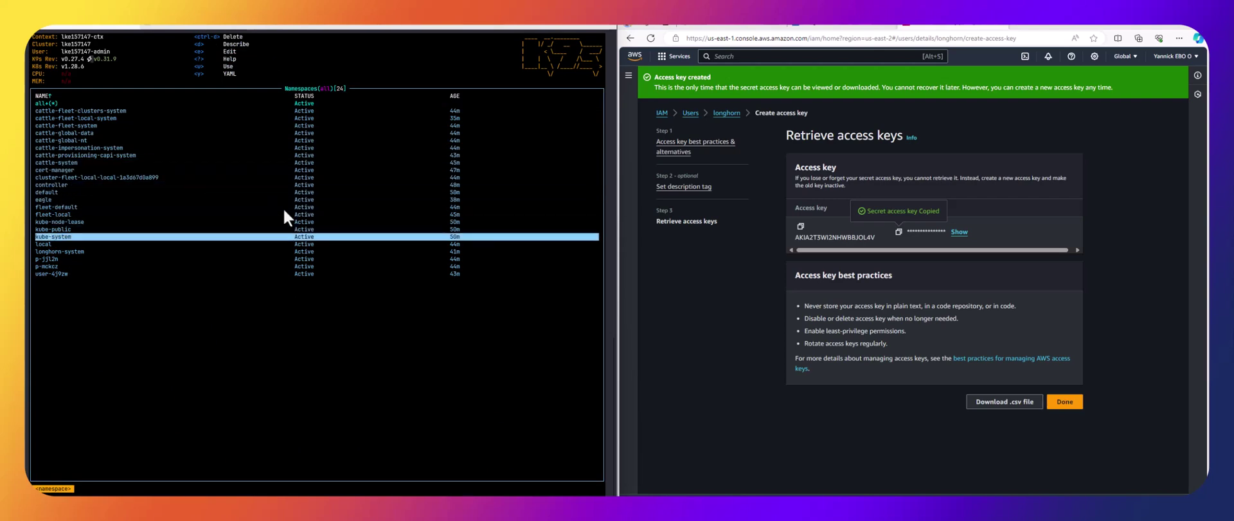
{"action": "key", "text": "Return"}
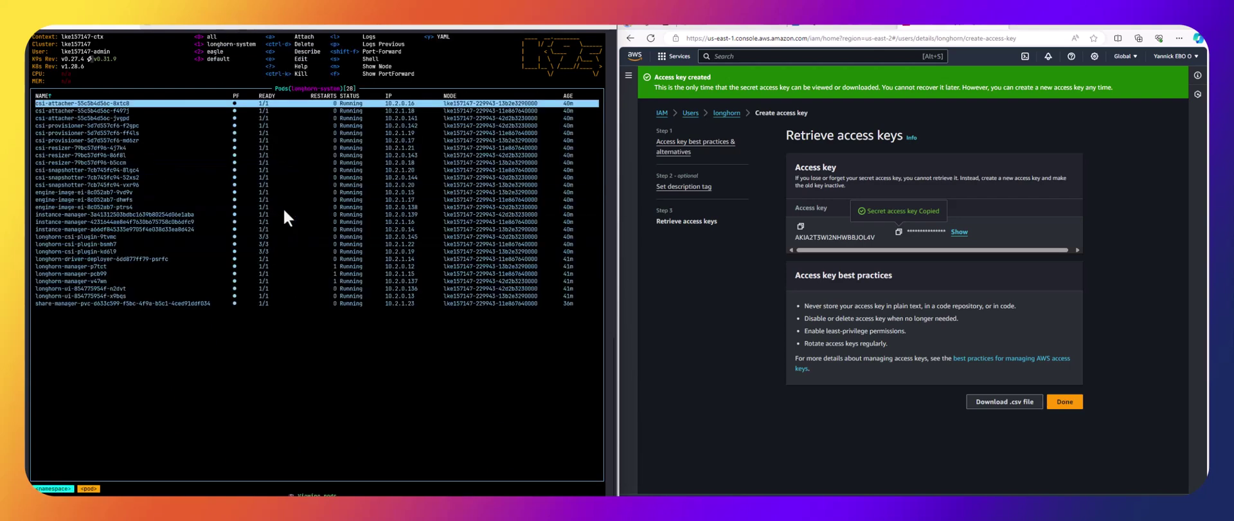
Step: Look through the pods running in the longhorn-system namespace
{"action": "key", "text": "Down"}
{"action": "key", "text": "Down"}
{"action": "key", "text": "Down"}
{"action": "key", "text": "Down"}
{"action": "key", "text": "Down"}
{"action": "key", "text": "Down"}
{"action": "key", "text": "Down"}
{"action": "key", "text": "Down"}
{"action": "key", "text": "Down"}
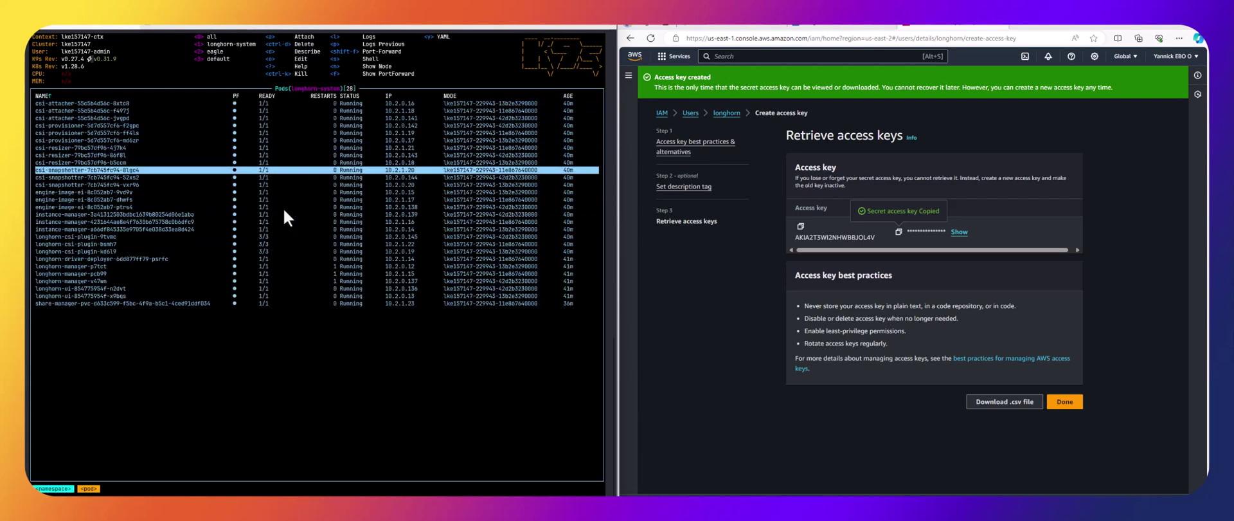
{"action": "key", "text": "Down"}
{"action": "key", "text": "Down"}
{"action": "key", "text": "Down"}
{"action": "key", "text": "Down"}
{"action": "key", "text": "Up"}
{"action": "key", "text": "Up"}
{"action": "key", "text": "Up"}
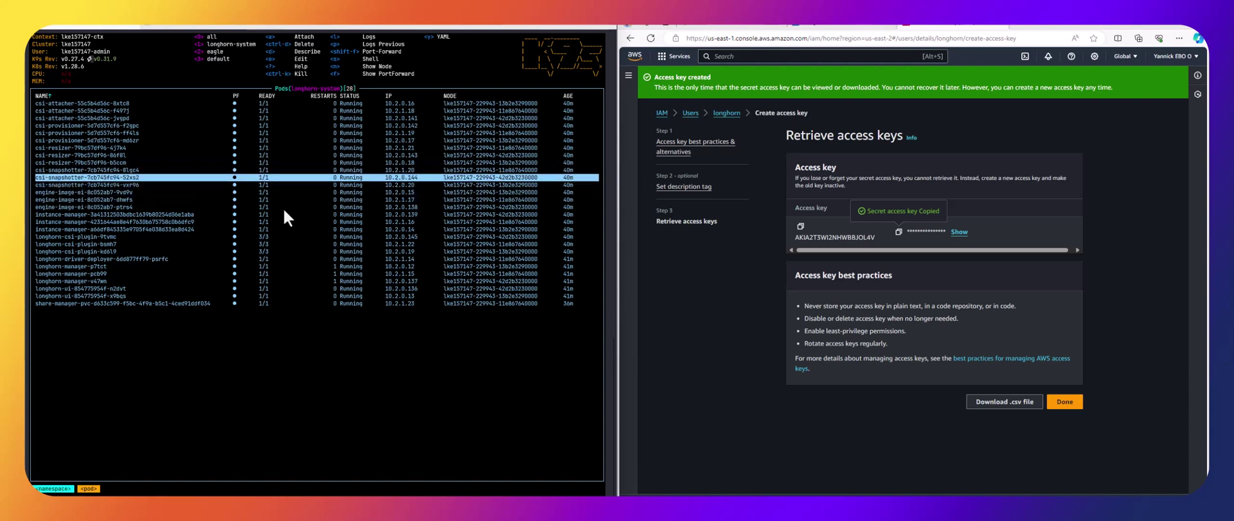
{"action": "key", "text": "Up"}
{"action": "key", "text": "Up"}
{"action": "key", "text": "Up"}
{"action": "key", "text": "Up"}
{"action": "key", "text": "Up"}
{"action": "key", "text": "Up"}
{"action": "key", "text": "Up"}
{"action": "key", "text": "Up"}
{"action": "key", "text": "Up"}
{"action": "key", "text": "Up"}
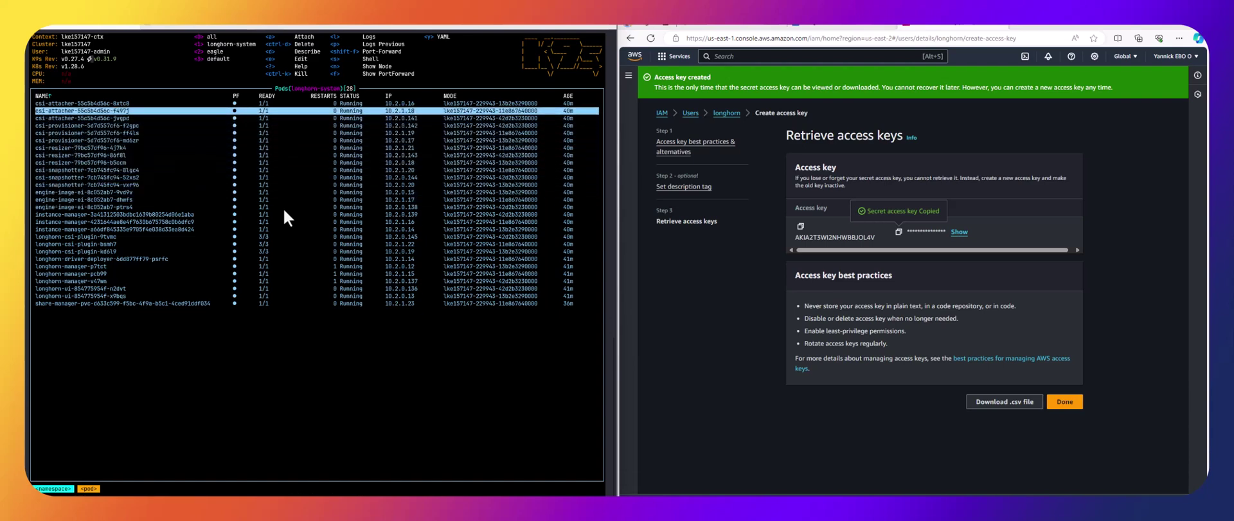
{"action": "key", "text": "Up"}
{"action": "key", "text": "Up"}
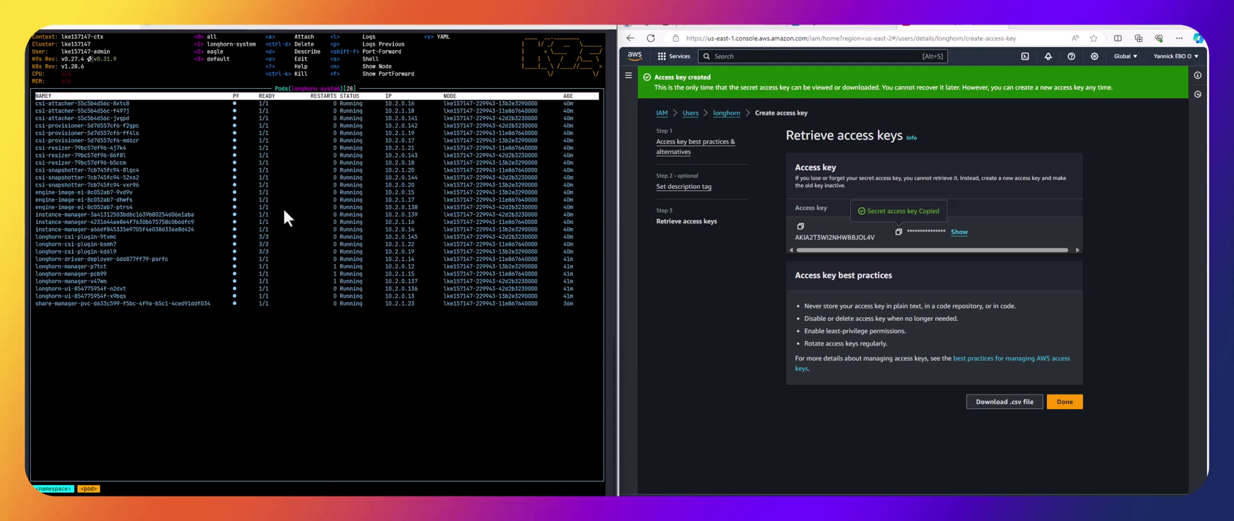
{"action": "key", "text": "Down"}
{"action": "key", "text": "Down"}
{"action": "key", "text": "Down"}
{"action": "key", "text": "Down"}
{"action": "key", "text": "Down"}
{"action": "key", "text": "Down"}
{"action": "key", "text": "Down"}
{"action": "key", "text": "Down"}
{"action": "key", "text": "Down"}
{"action": "key", "text": "Down"}
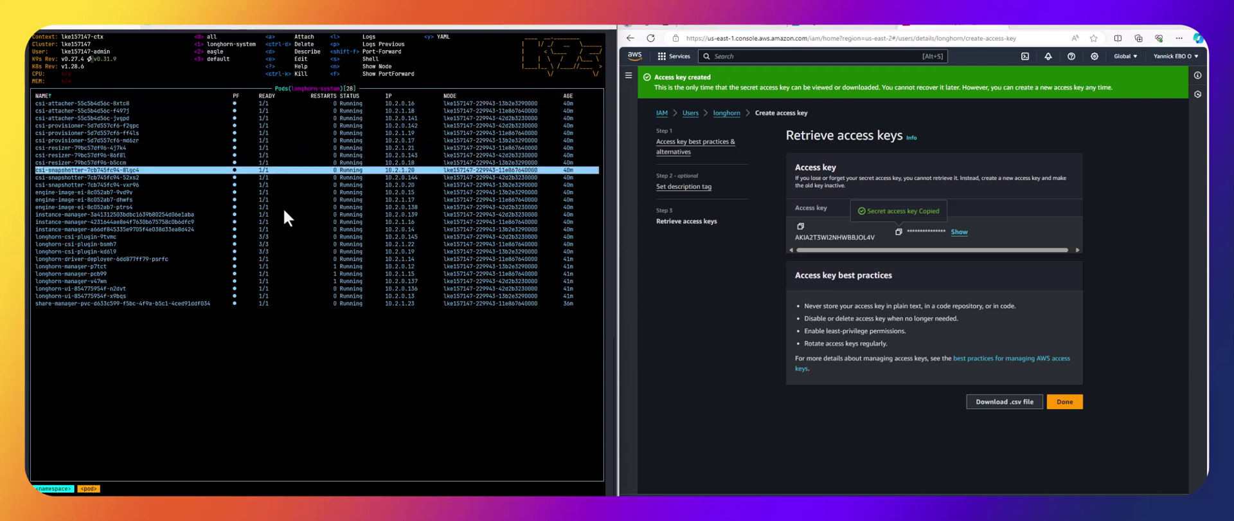
Step: List the secrets of the longhorn-system namespace and decode aws-secret to check its stored keys
{"action": "key", "text": "colon"}
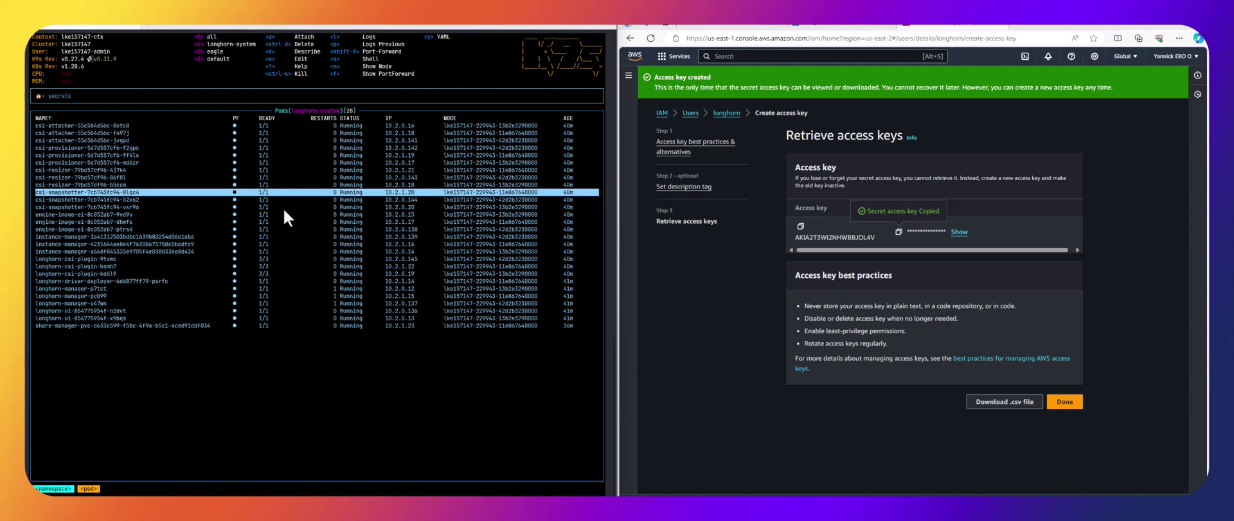
{"action": "key", "text": "Return"}
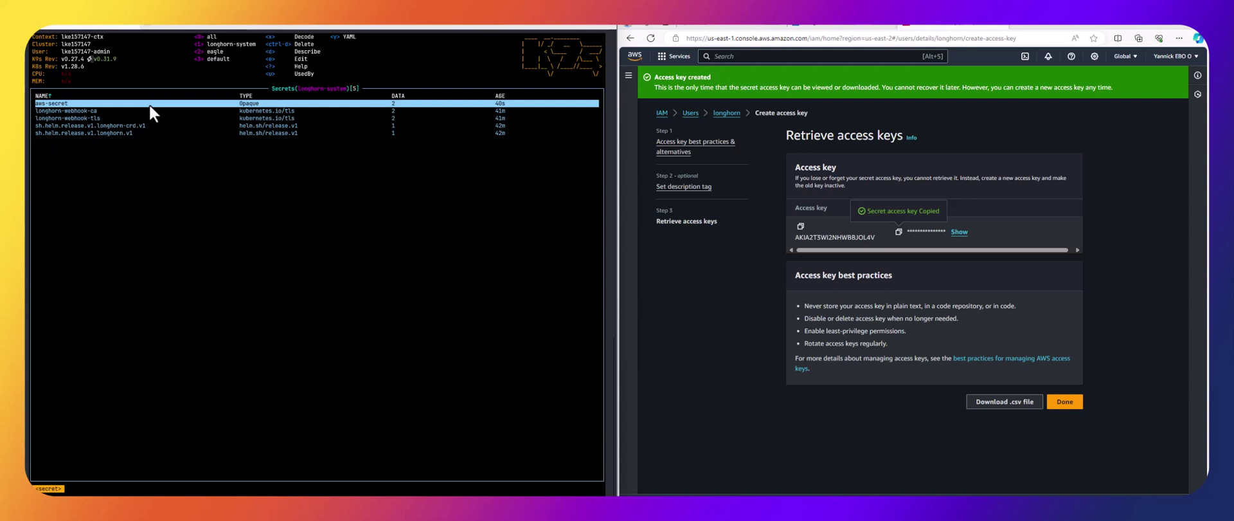
{"action": "key", "text": "x"}
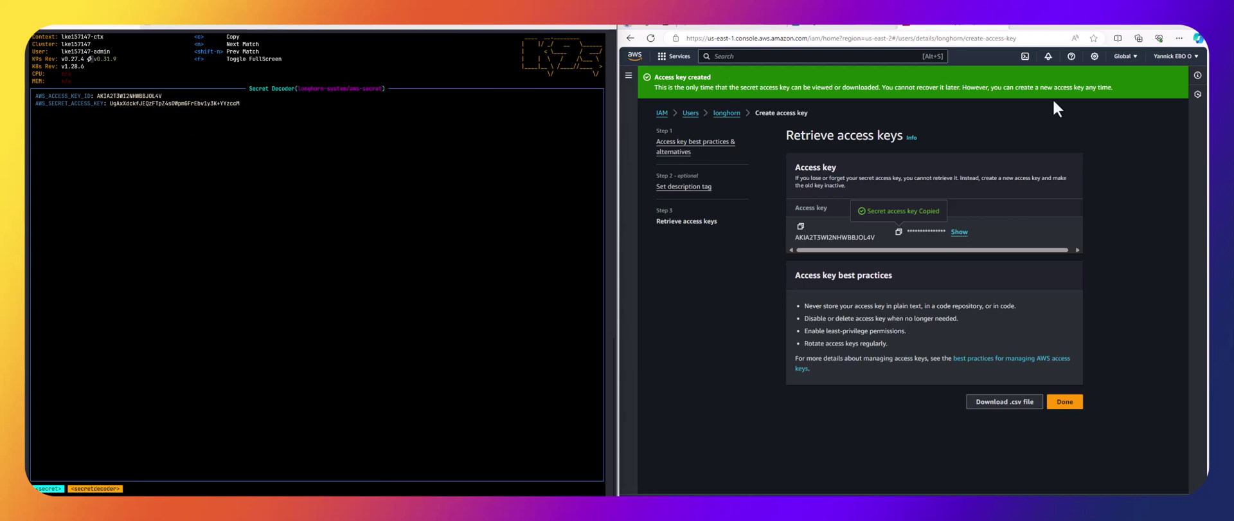
Step: Maximize the browser window, switch to the Longhorn web interface and open its General settings
{"action": "mouse_move", "coordinate": [1180, 25]}
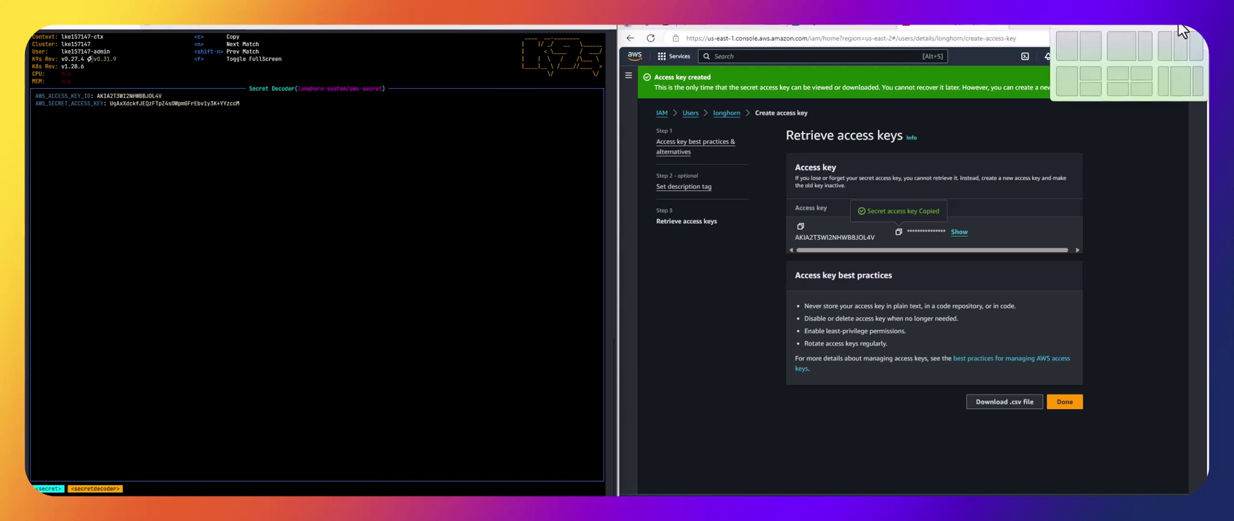
{"action": "left_click", "coordinate": [1180, 25]}
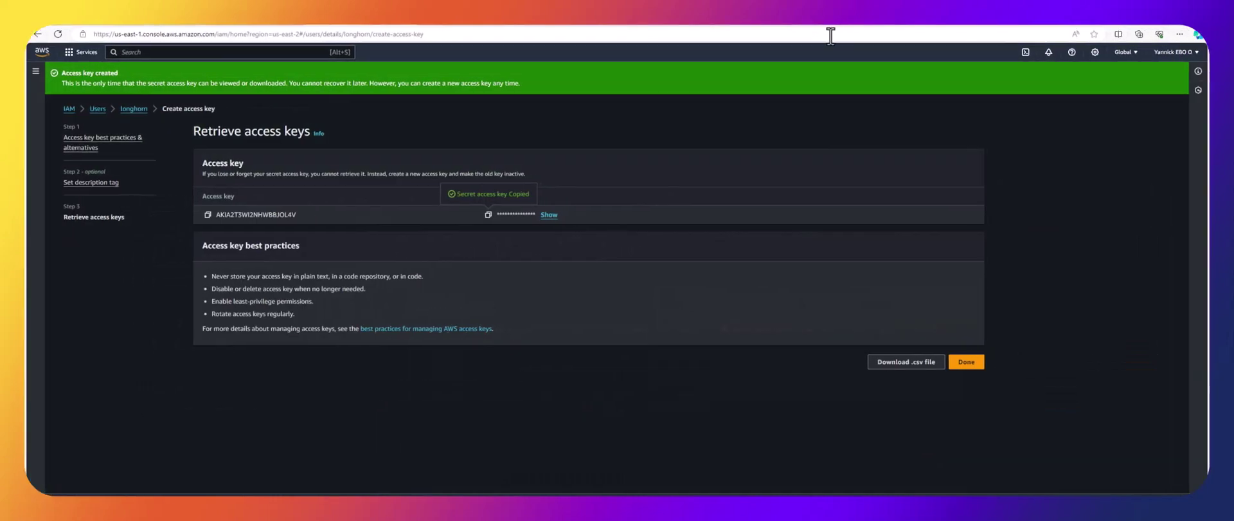
{"action": "left_click", "coordinate": [235, 25]}
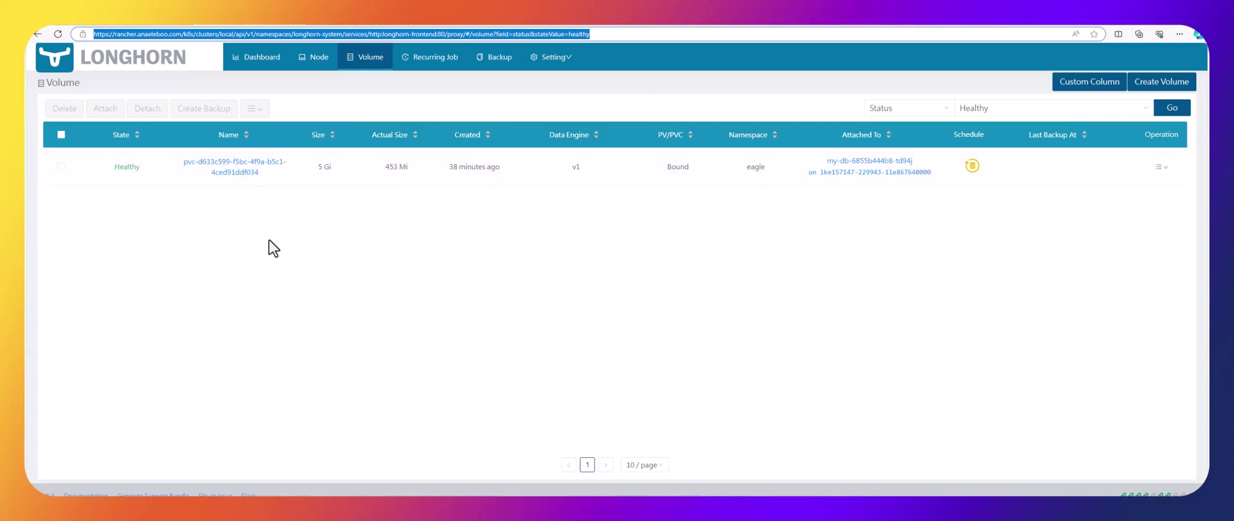
{"action": "left_click", "coordinate": [563, 60]}
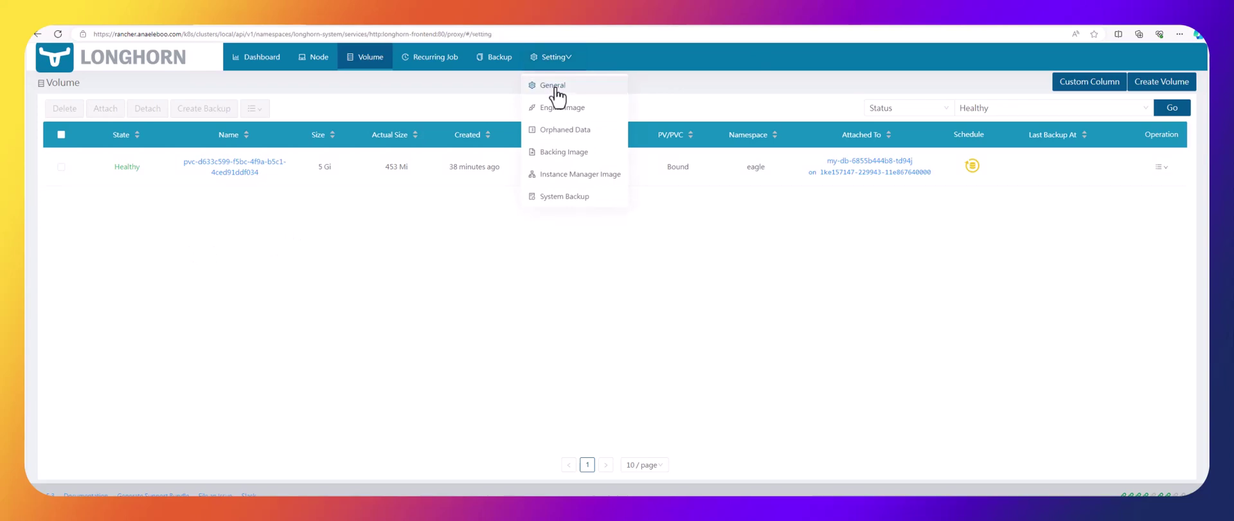
{"action": "left_click", "coordinate": [555, 89]}
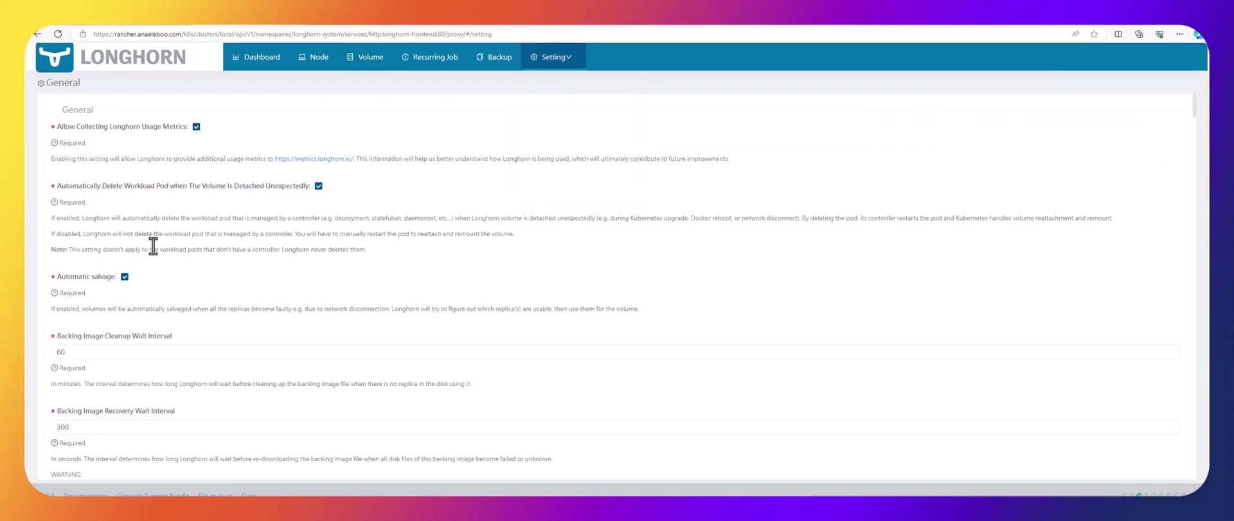
Step: Look through Longhorn's General settings for the Backup section and examine its compression, concurrency, Backup Target and credential secret options
{"action": "scroll", "coordinate": [136, 202], "scroll_direction": "down", "scroll_amount": 2}
{"action": "scroll", "coordinate": [145, 241], "scroll_direction": "down", "scroll_amount": 6}
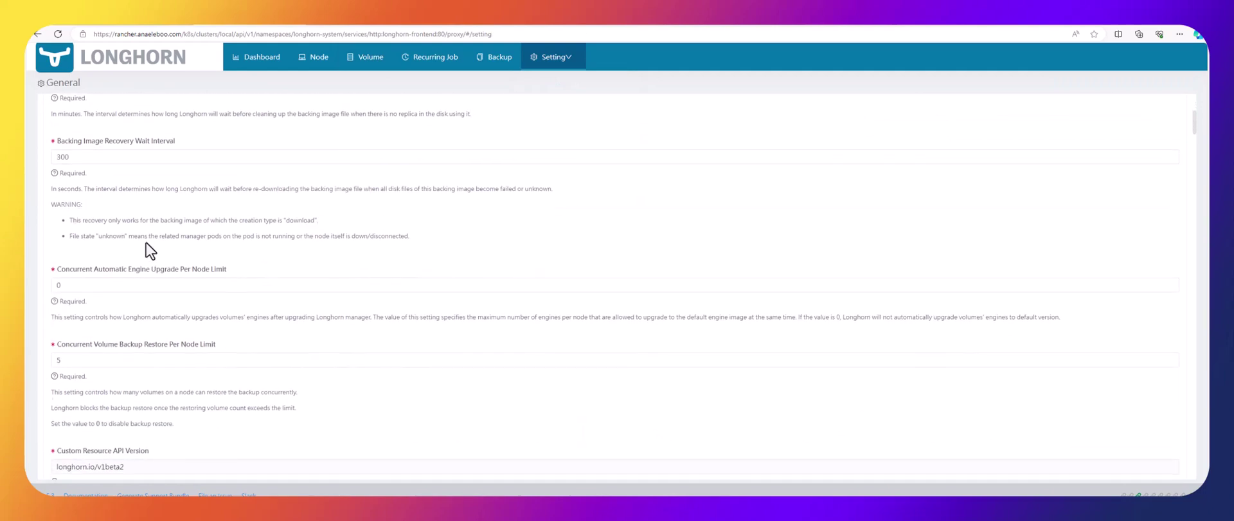
{"action": "scroll", "coordinate": [145, 244], "scroll_direction": "down", "scroll_amount": 7}
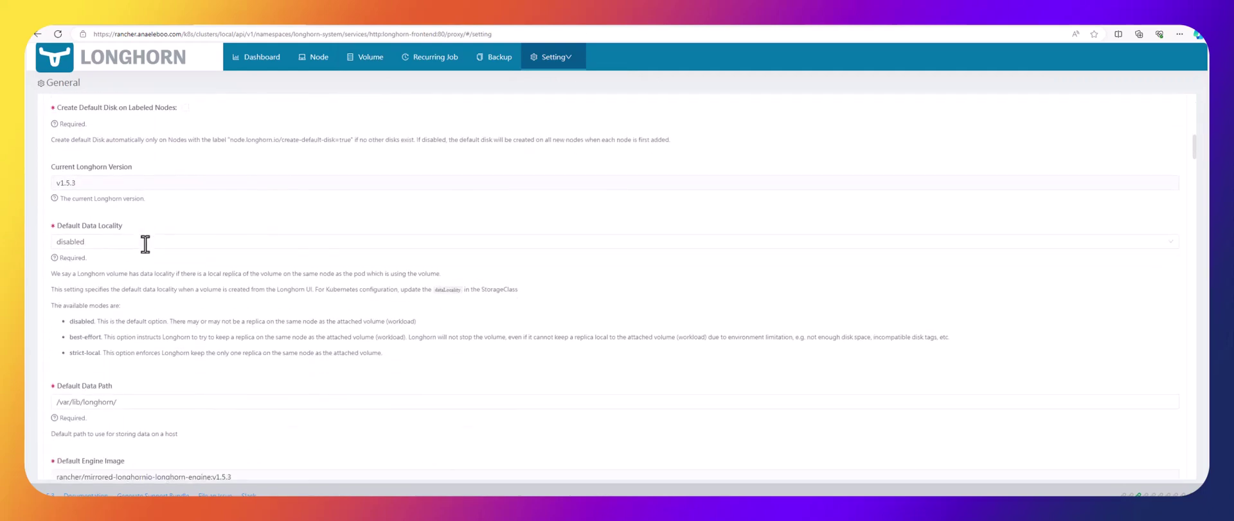
{"action": "scroll", "coordinate": [146, 249], "scroll_direction": "down", "scroll_amount": 8}
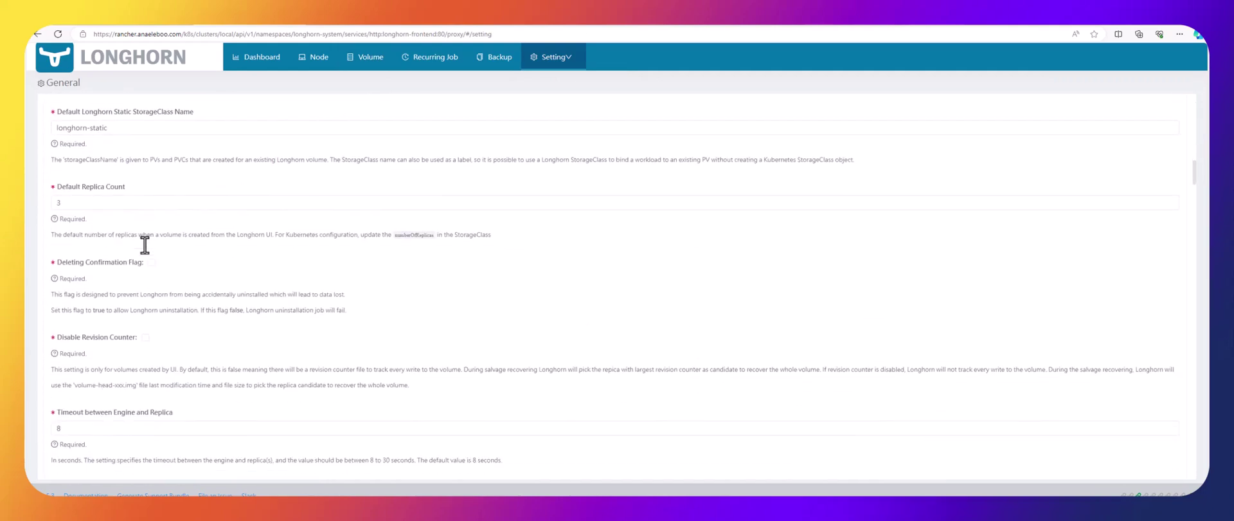
{"action": "scroll", "coordinate": [145, 244], "scroll_direction": "down", "scroll_amount": 2}
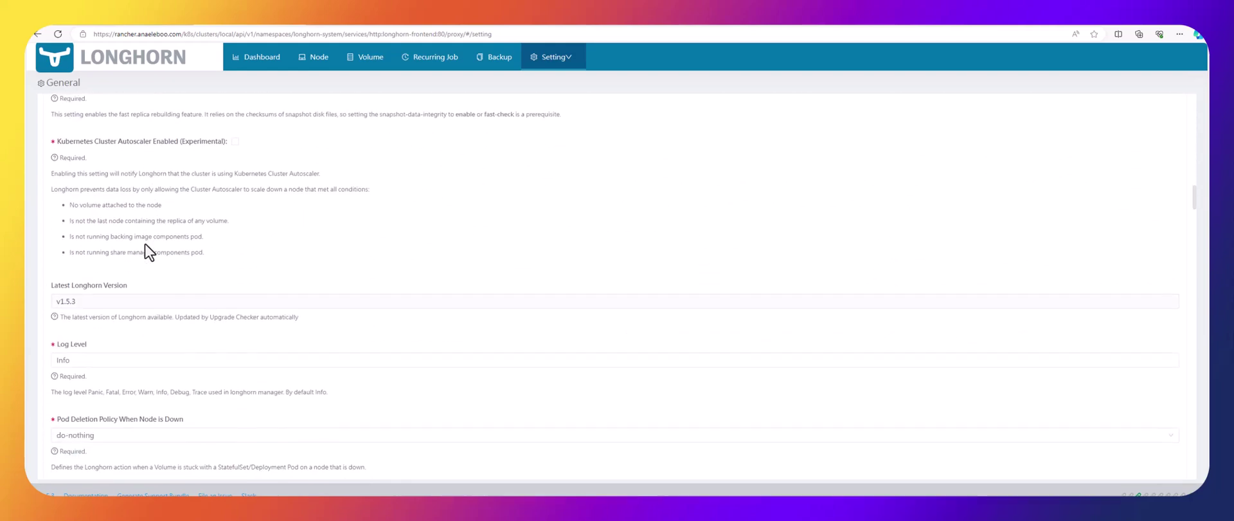
{"action": "scroll", "coordinate": [145, 248], "scroll_direction": "down", "scroll_amount": 6}
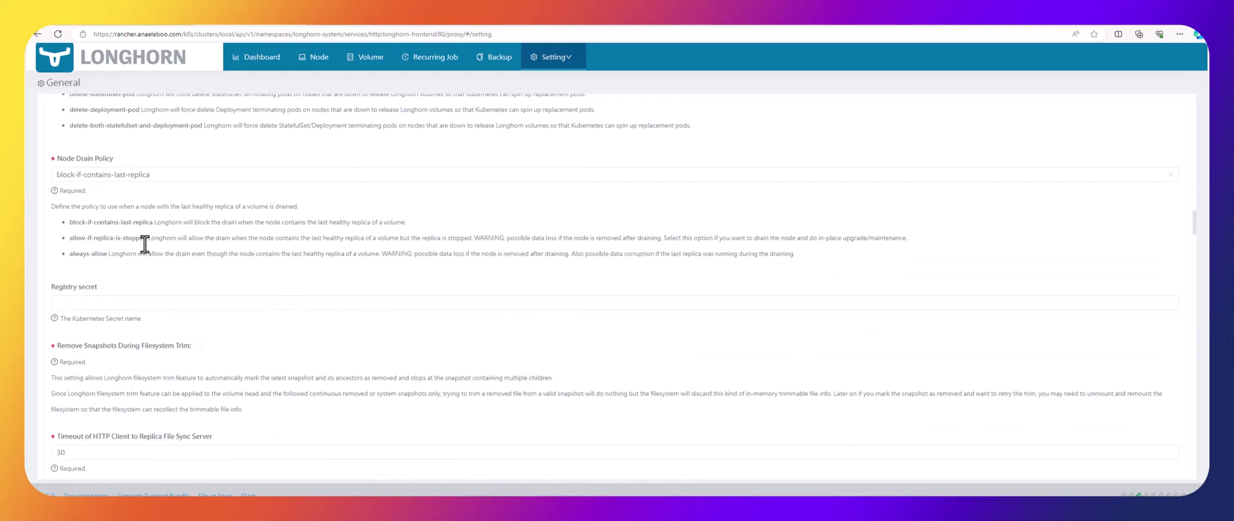
{"action": "scroll", "coordinate": [144, 244], "scroll_direction": "down", "scroll_amount": 2}
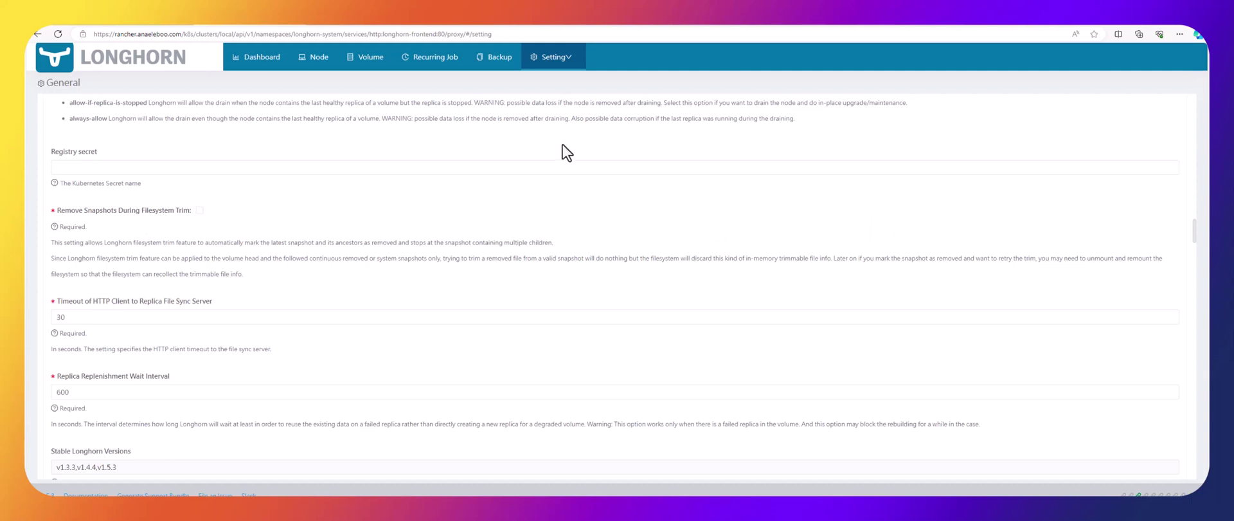
{"action": "scroll", "coordinate": [182, 171], "scroll_direction": "up", "scroll_amount": 2}
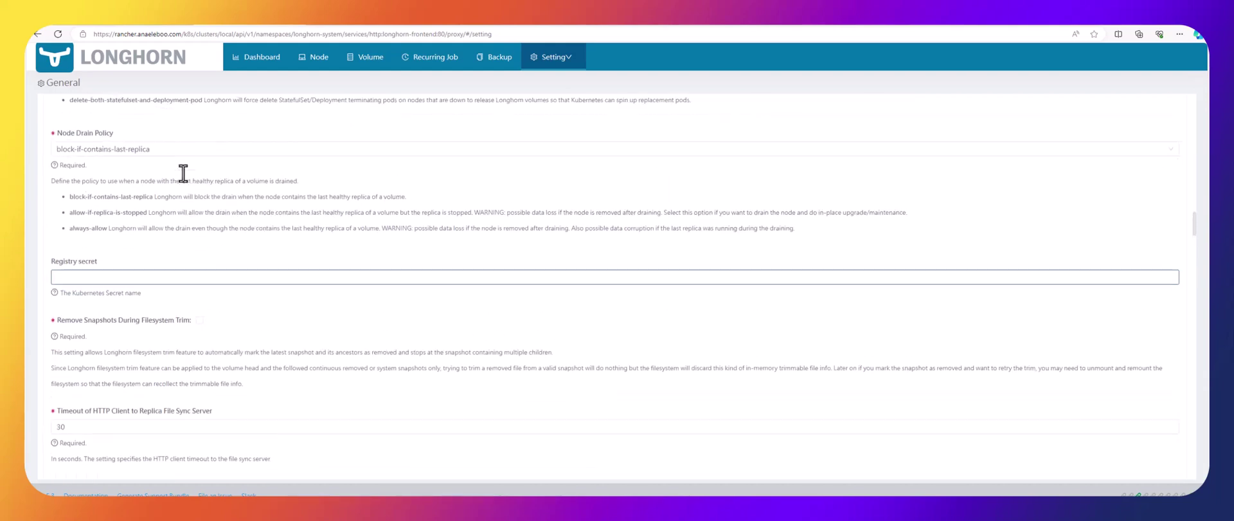
{"action": "scroll", "coordinate": [195, 250], "scroll_direction": "down", "scroll_amount": 2}
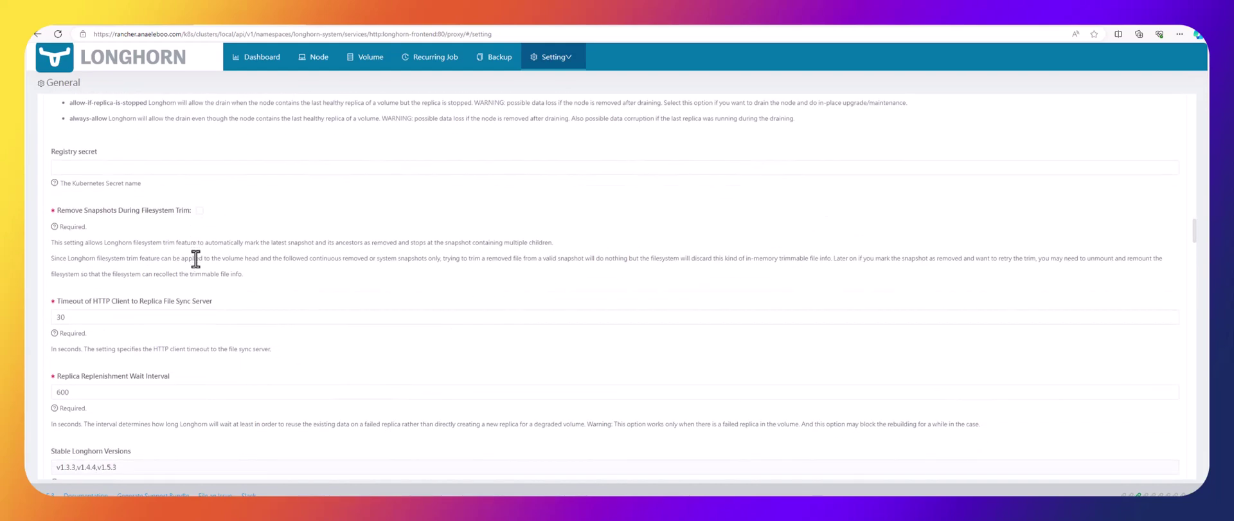
{"action": "scroll", "coordinate": [196, 249], "scroll_direction": "down", "scroll_amount": 8}
{"action": "scroll", "coordinate": [198, 263], "scroll_direction": "down", "scroll_amount": 7}
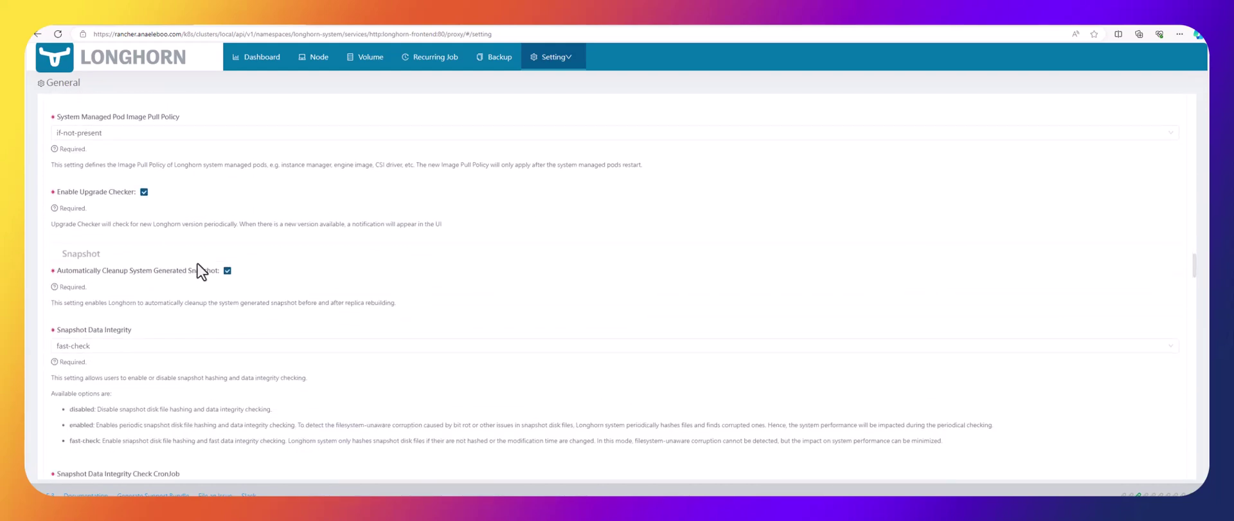
{"action": "scroll", "coordinate": [199, 266], "scroll_direction": "down", "scroll_amount": 7}
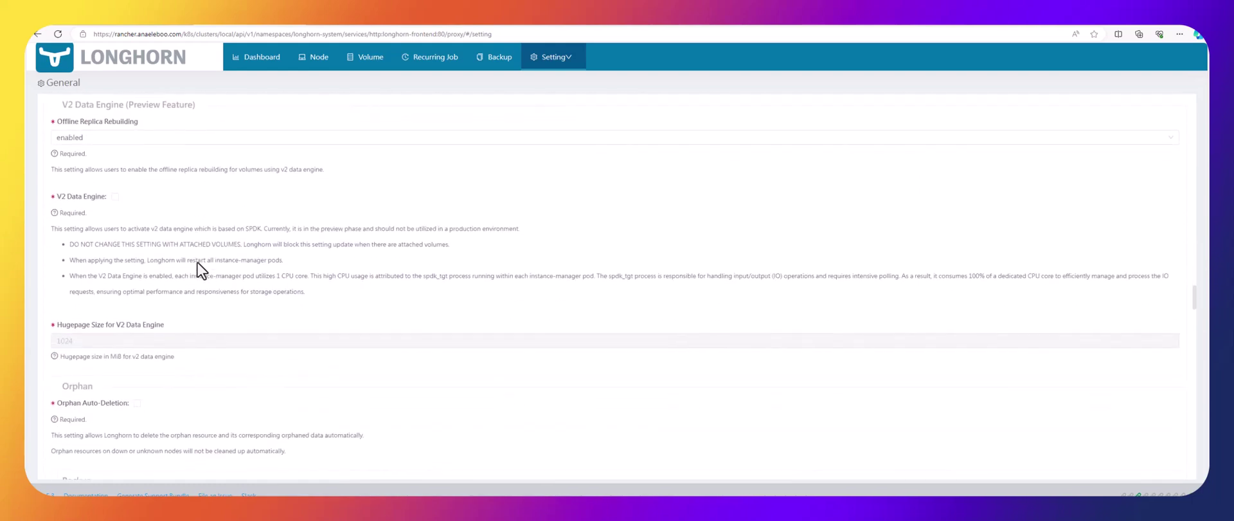
{"action": "scroll", "coordinate": [197, 262], "scroll_direction": "down", "scroll_amount": 4}
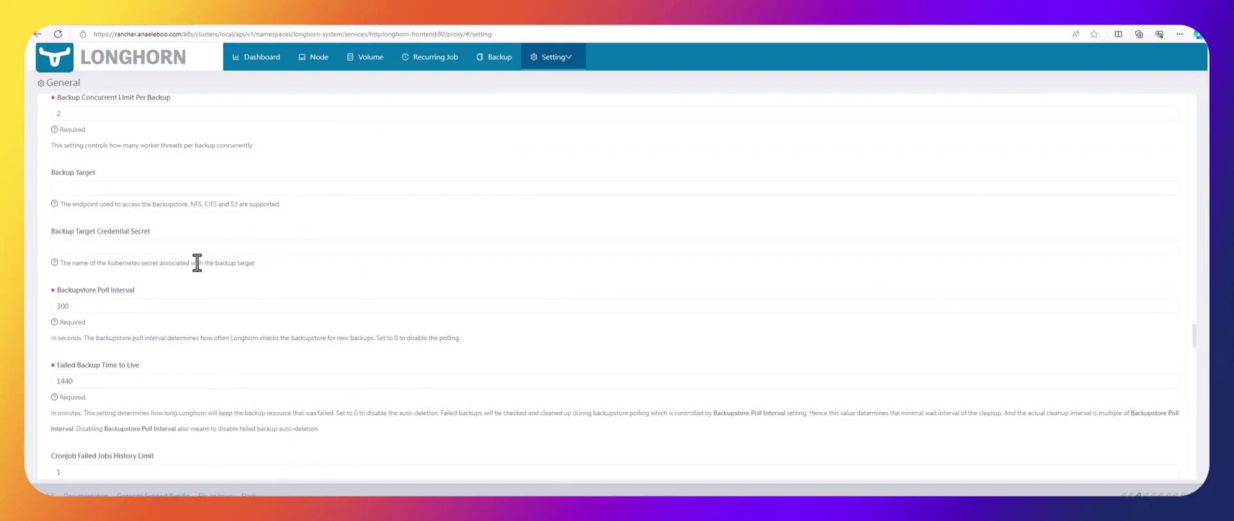
{"action": "scroll", "coordinate": [196, 262], "scroll_direction": "up", "scroll_amount": 3}
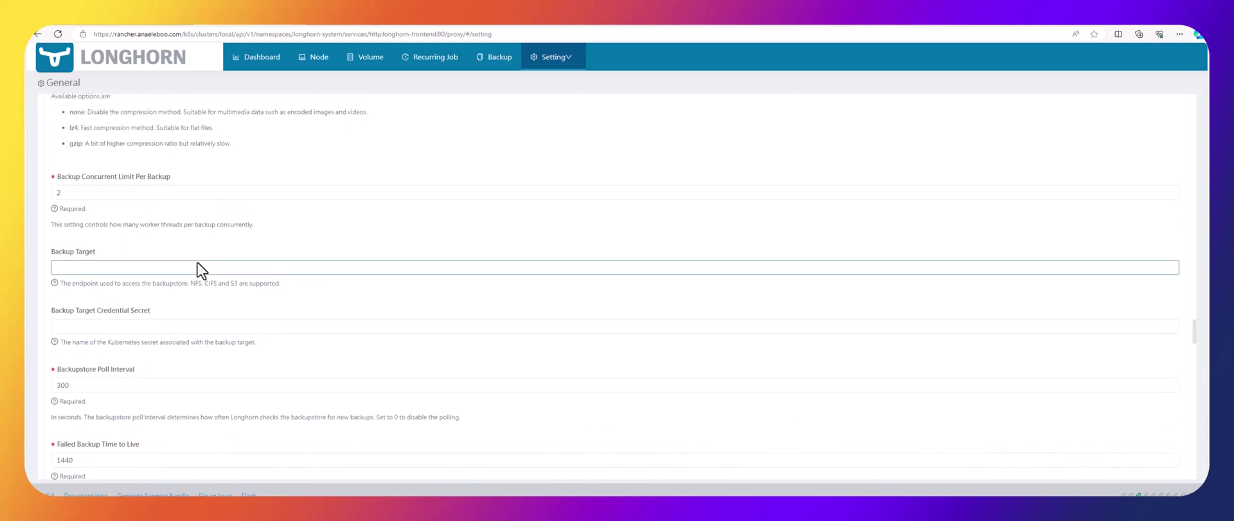
{"action": "left_click", "coordinate": [84, 194]}
{"action": "scroll", "coordinate": [117, 196], "scroll_direction": "up", "scroll_amount": 6}
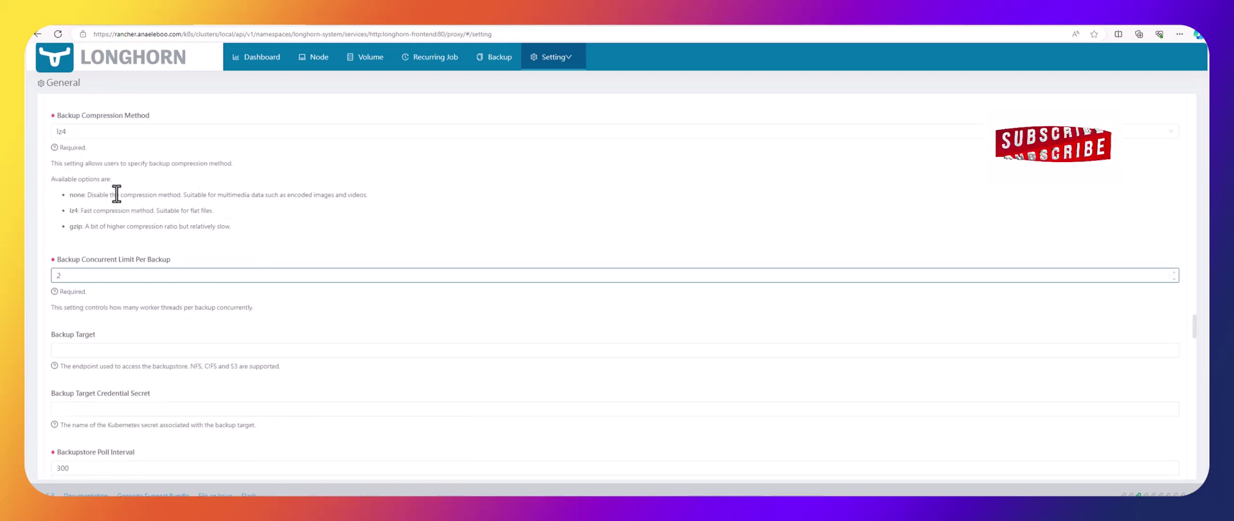
{"action": "scroll", "coordinate": [117, 193], "scroll_direction": "up", "scroll_amount": 3}
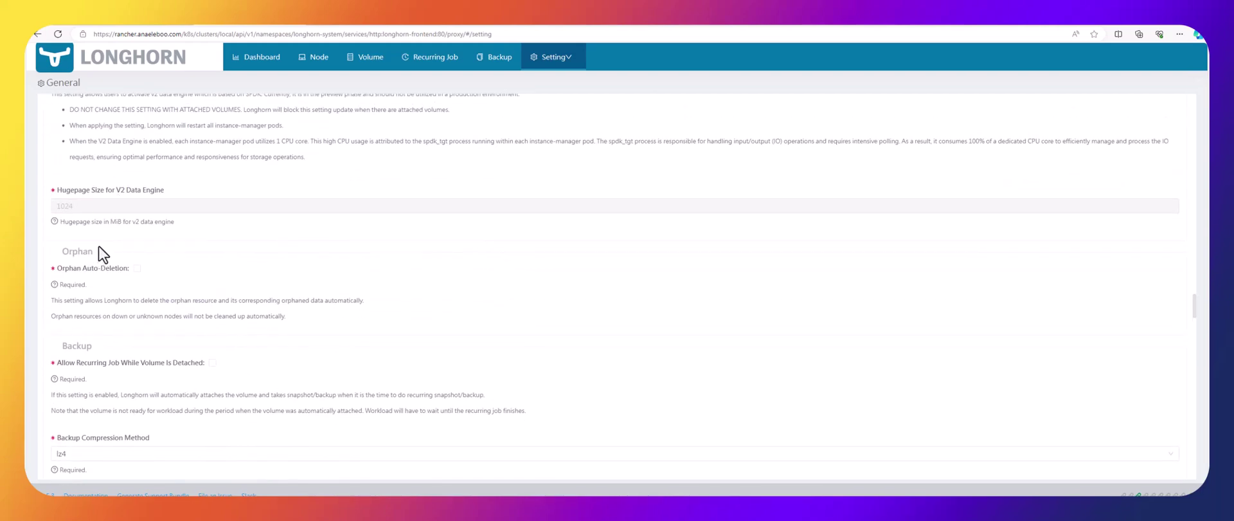
{"action": "scroll", "coordinate": [81, 291], "scroll_direction": "down", "scroll_amount": 7}
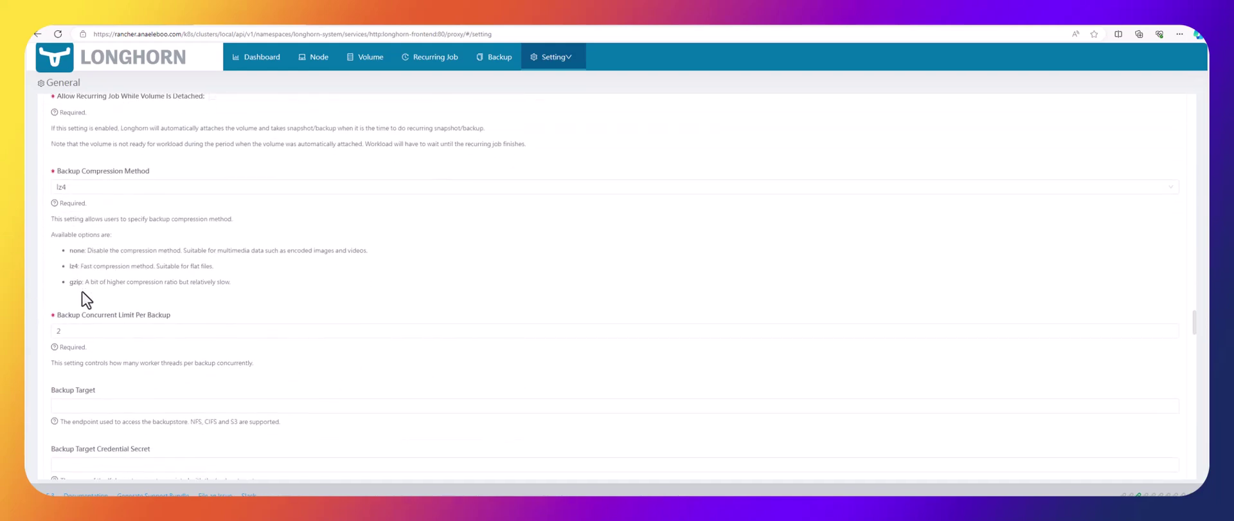
{"action": "scroll", "coordinate": [82, 291], "scroll_direction": "down", "scroll_amount": 2}
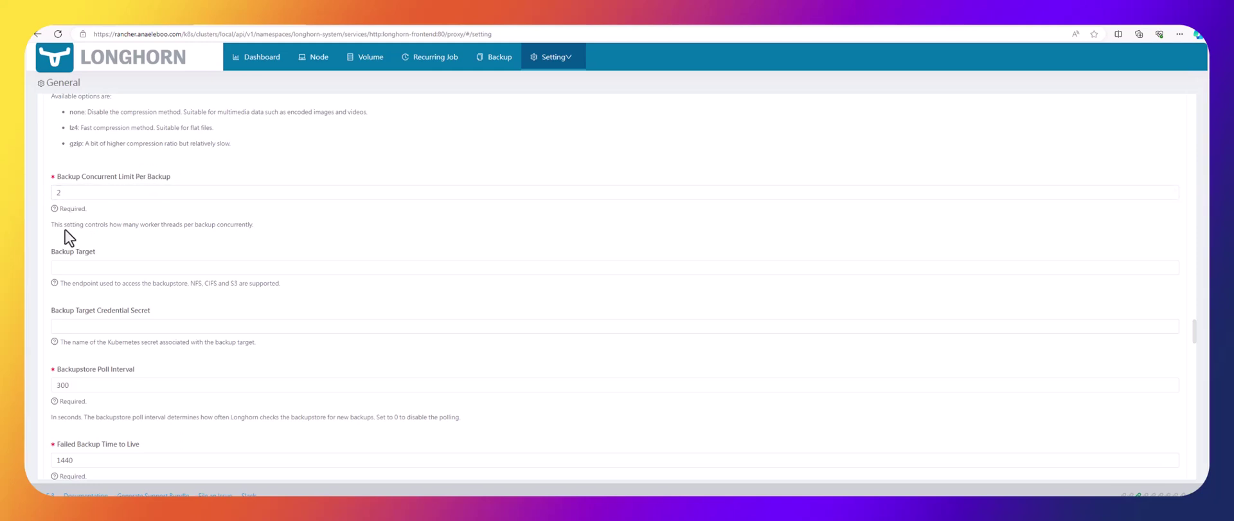
Step: Enter s3:// as the start of the Backup Target and open the AWS S3 console in a new browser tab
{"action": "left_click", "coordinate": [90, 268]}
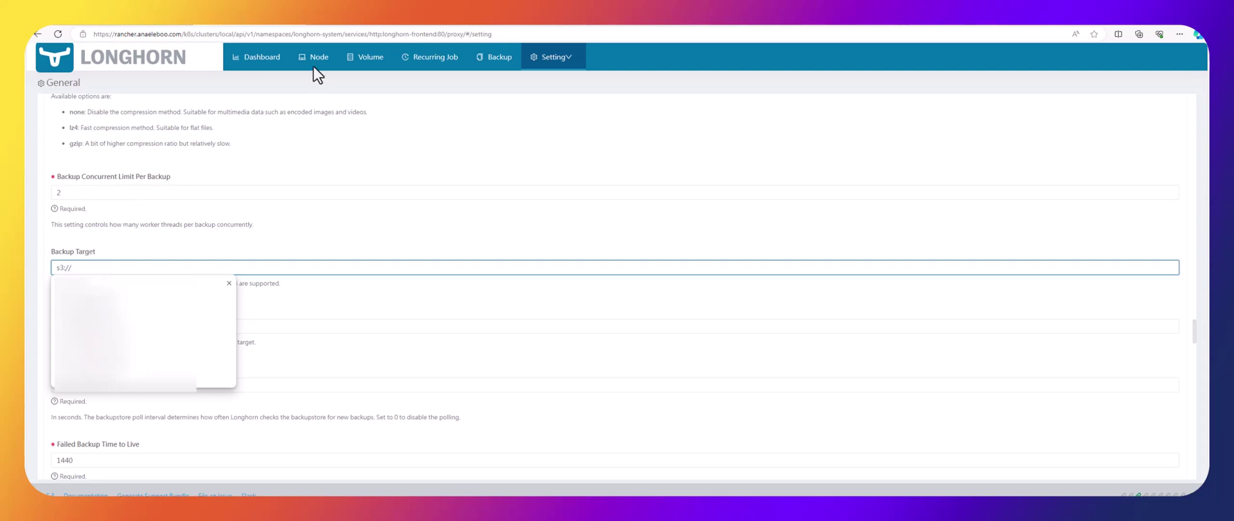
{"action": "left_click", "coordinate": [345, 21]}
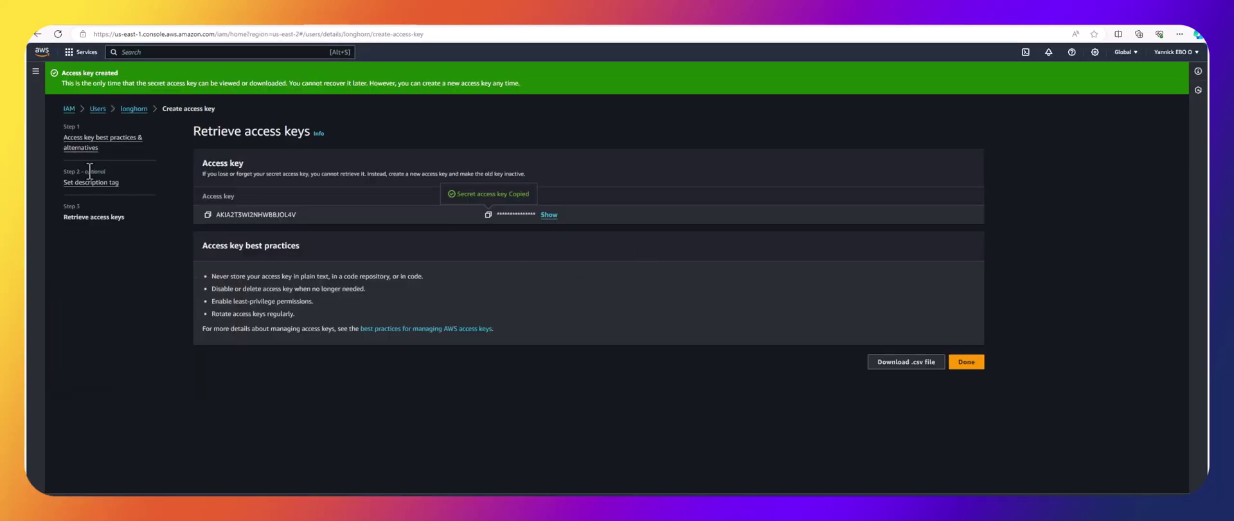
{"action": "left_click", "coordinate": [411, 16]}
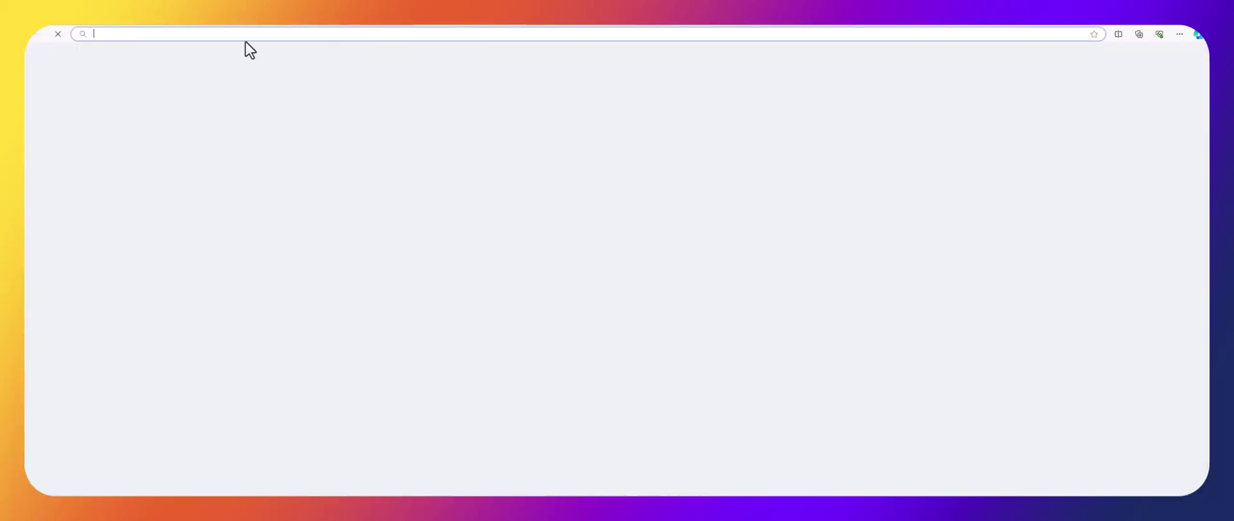
{"action": "key", "text": "ctrl+w"}
{"action": "left_click", "coordinate": [328, 33]}
{"action": "right_click", "coordinate": [329, 33]}
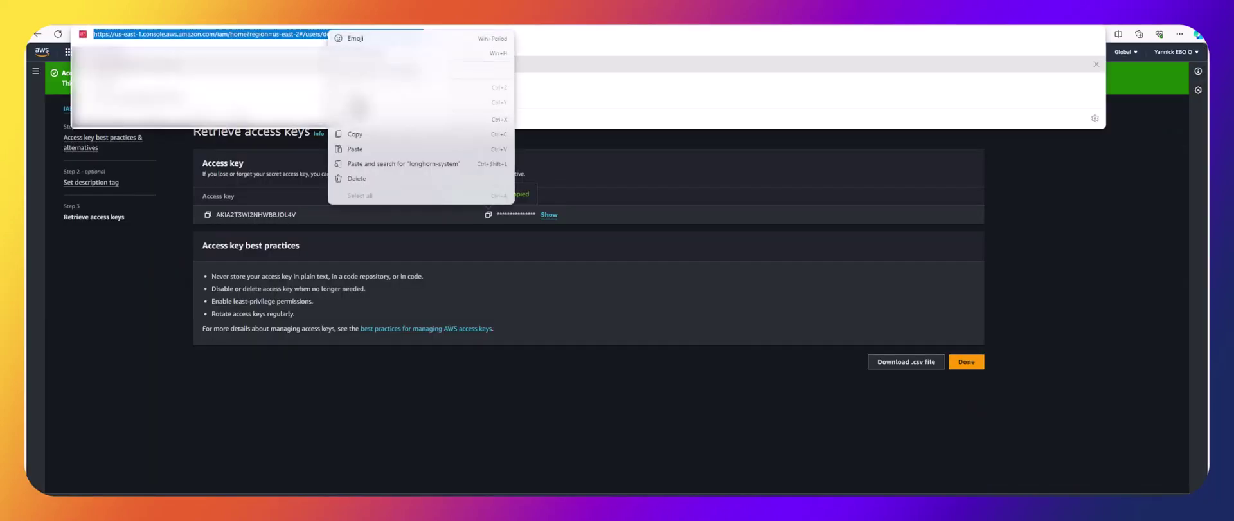
{"action": "left_click", "coordinate": [354, 134]}
{"action": "key", "text": "ctrl+t"}
{"action": "left_click", "coordinate": [450, 35]}
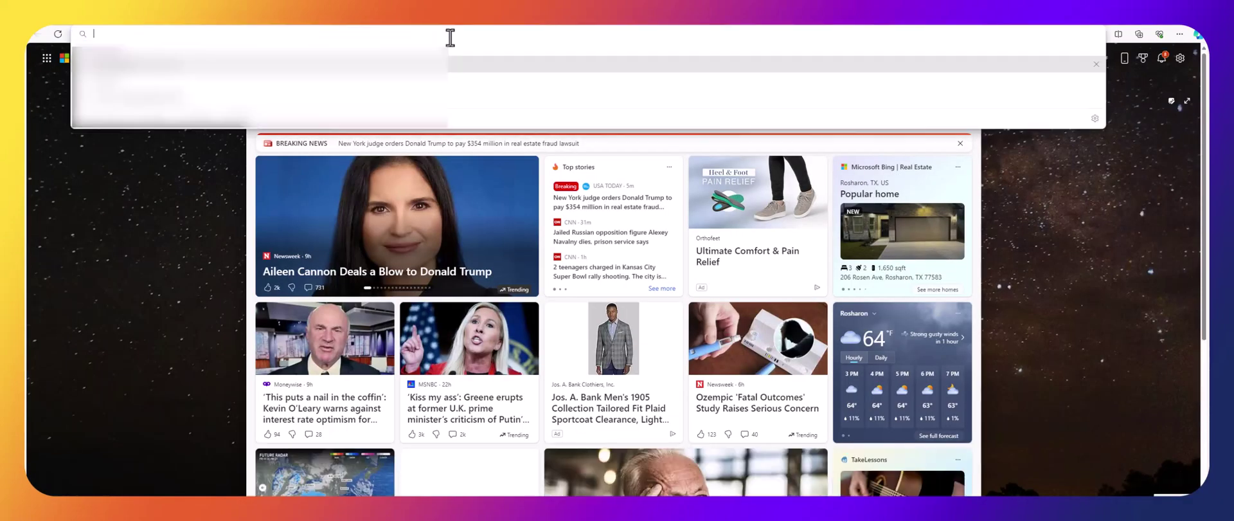
{"action": "key", "text": "ctrl+v"}
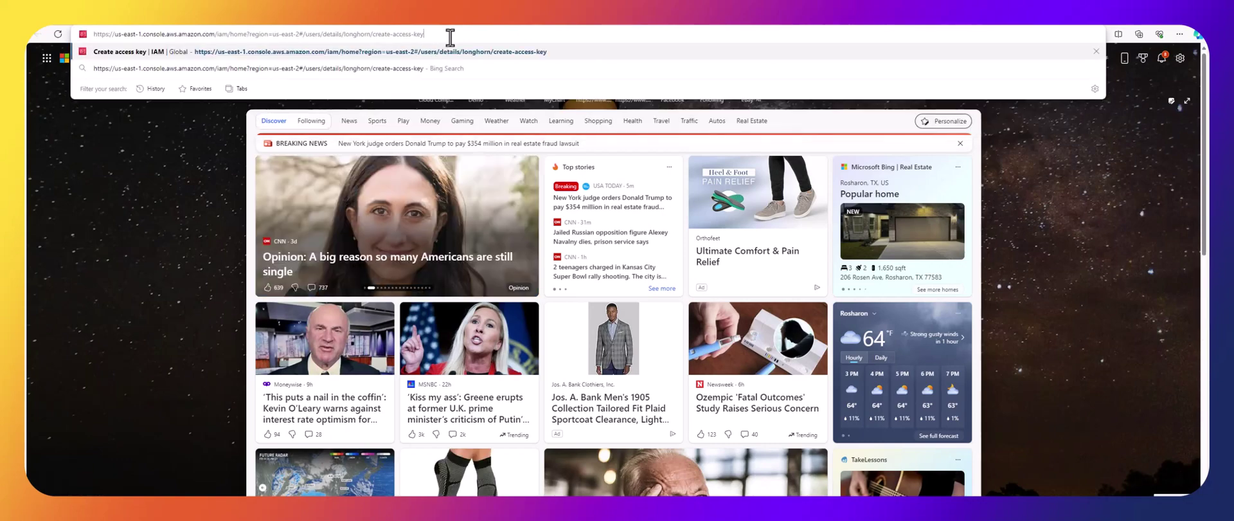
{"action": "key", "text": "Return"}
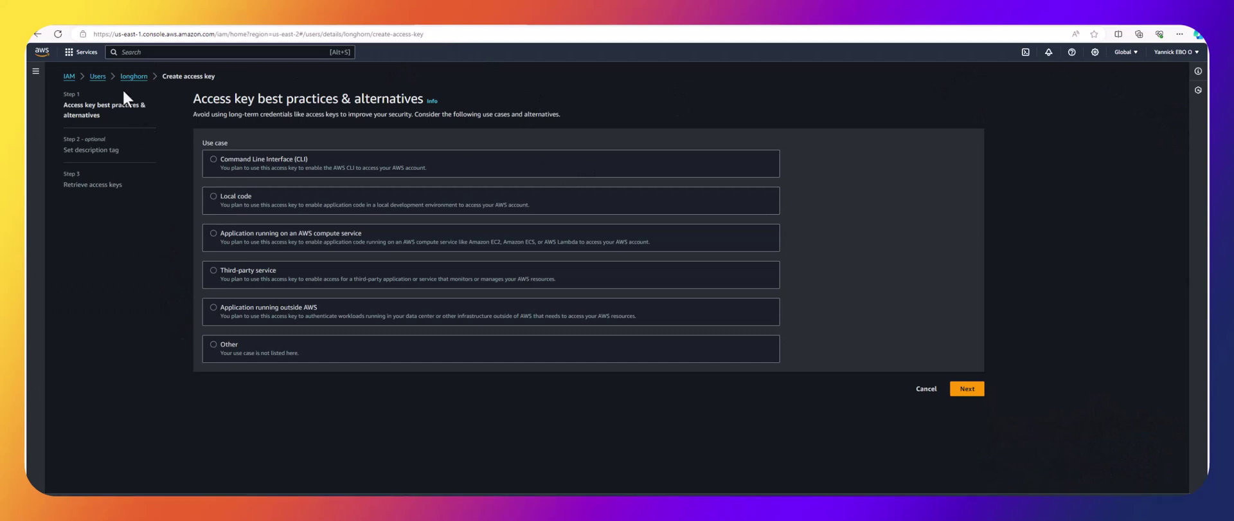
{"action": "left_click", "coordinate": [83, 52]}
{"action": "left_click", "coordinate": [238, 158]}
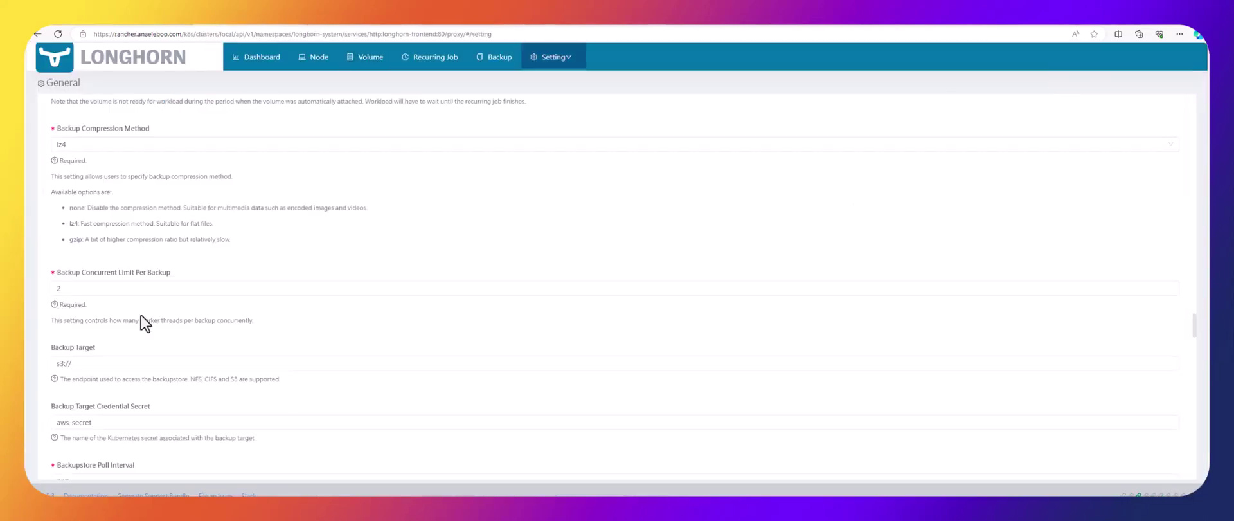
Step: Extend Longhorn's Backup Target with the bucket name to read s3://anael2345@
{"action": "left_click", "coordinate": [123, 363]}
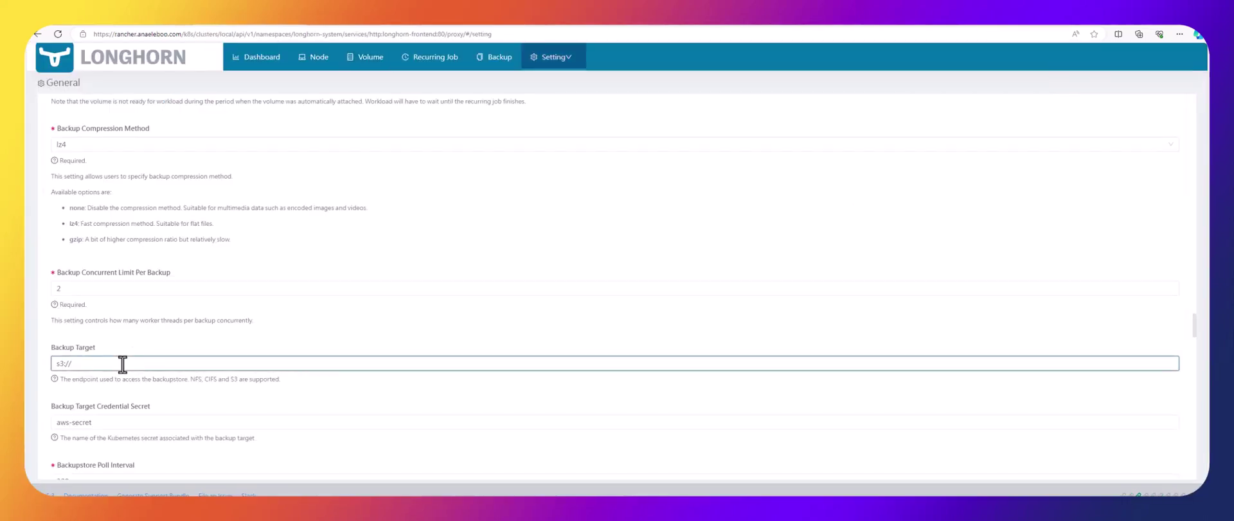
{"action": "type", "text": "anael2"}
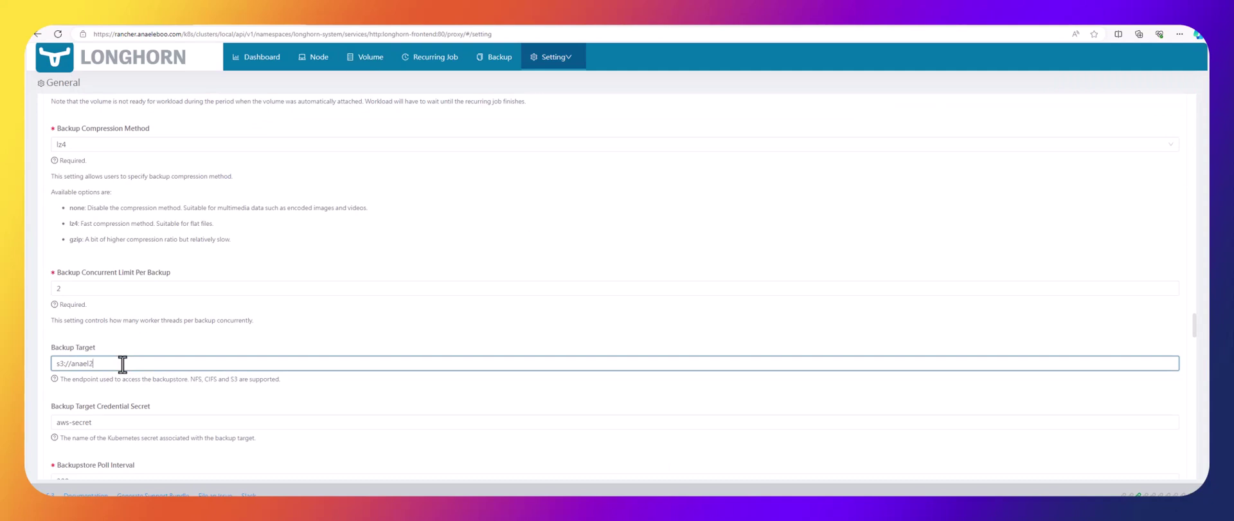
{"action": "type", "text": "345@"}
Step: Copy the bucket's region us-east-2 from the S3 bucket list and complete the Backup Target as s3://anael2345@us-east-2/eagle
{"action": "left_click", "coordinate": [450, 30]}
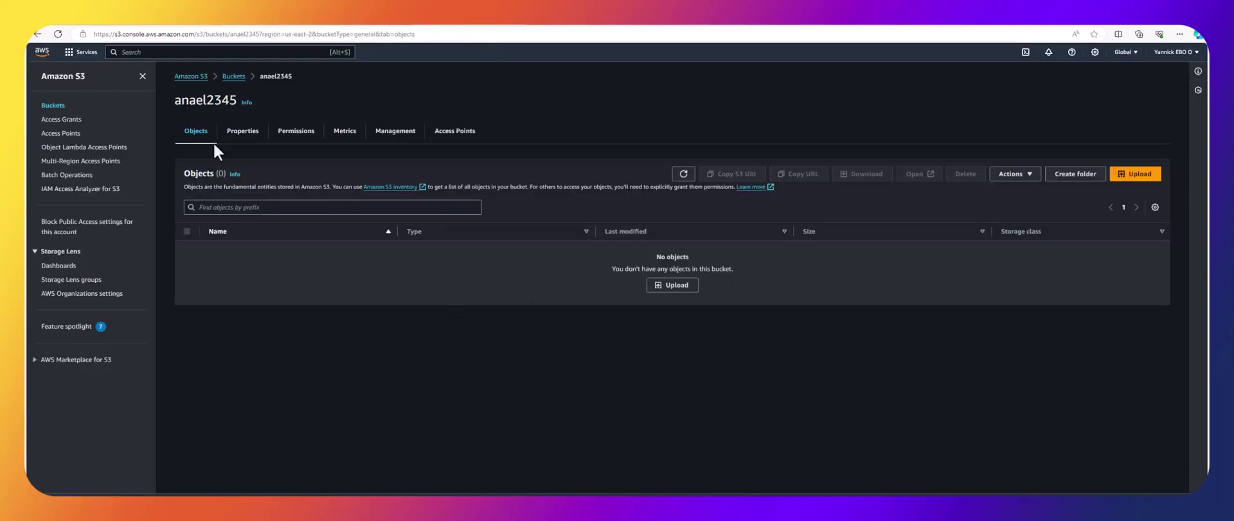
{"action": "left_click", "coordinate": [235, 76]}
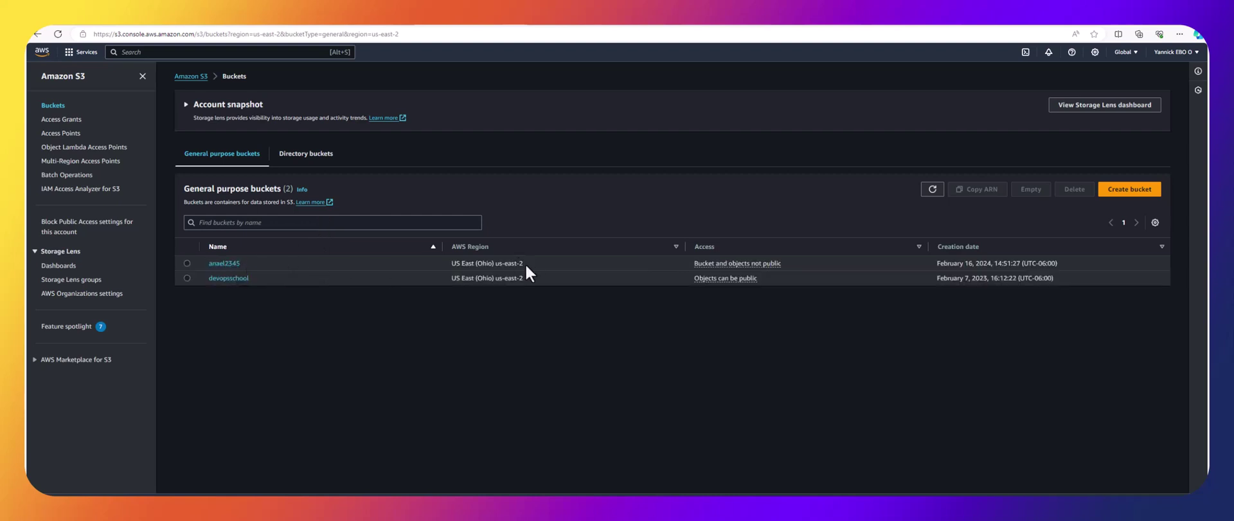
{"action": "left_click_drag", "start_coordinate": [499, 268], "coordinate": [495, 263]}
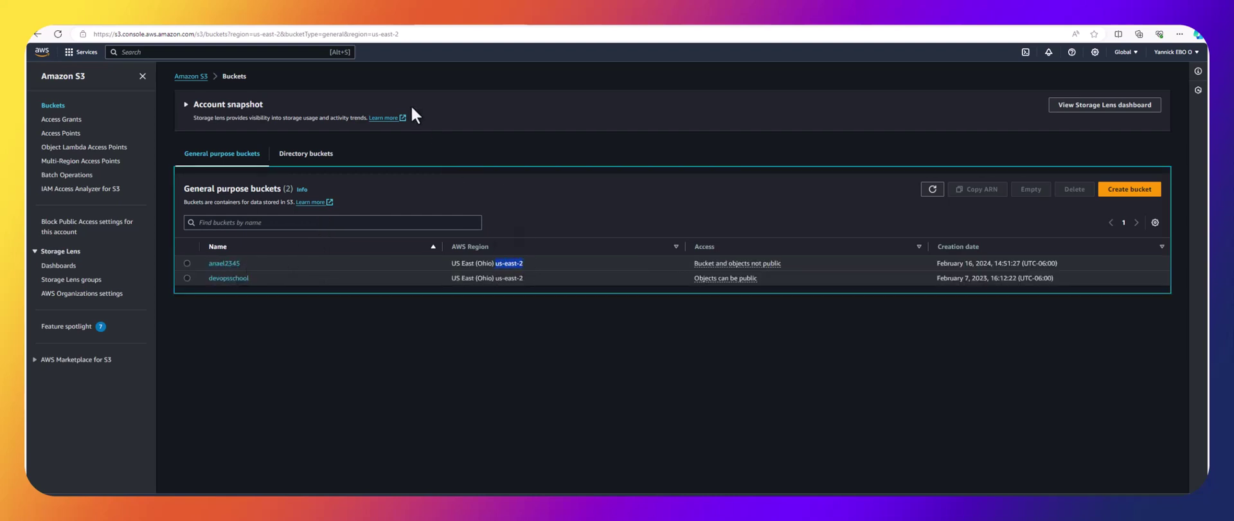
{"action": "left_click", "coordinate": [233, 25]}
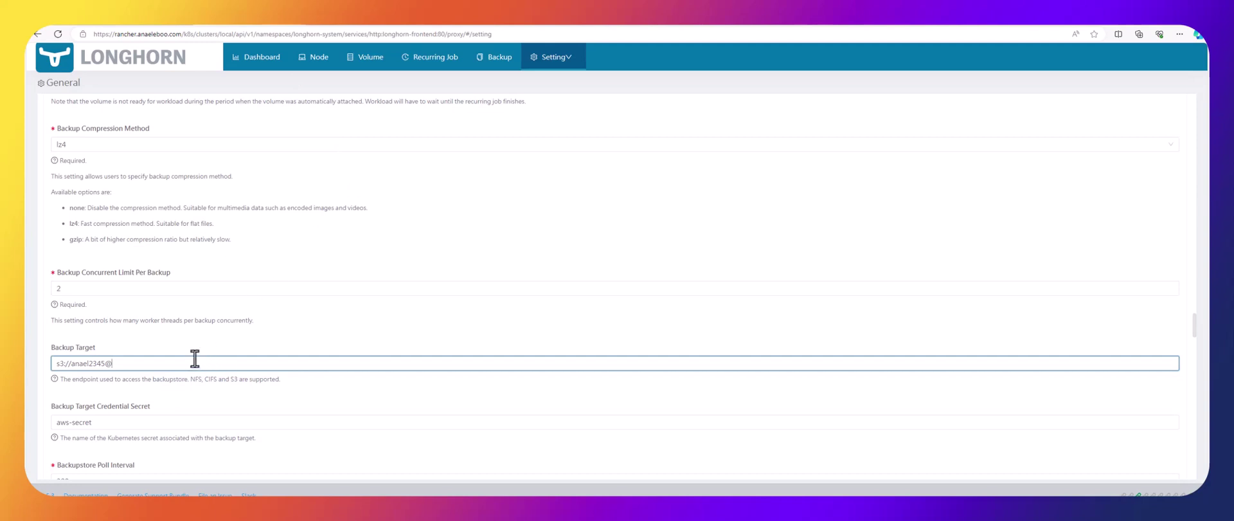
{"action": "key", "text": "ctrl+v"}
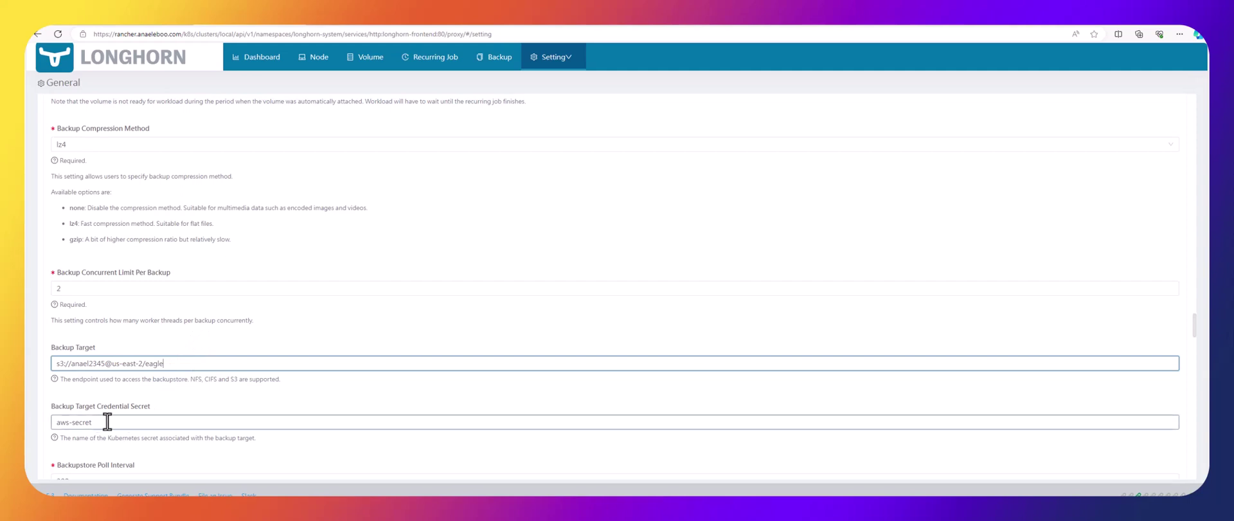
Step: Use aws-secret as the Backup Target Credential Secret and save Longhorn's General settings
{"action": "scroll", "coordinate": [116, 386], "scroll_direction": "down", "scroll_amount": 2}
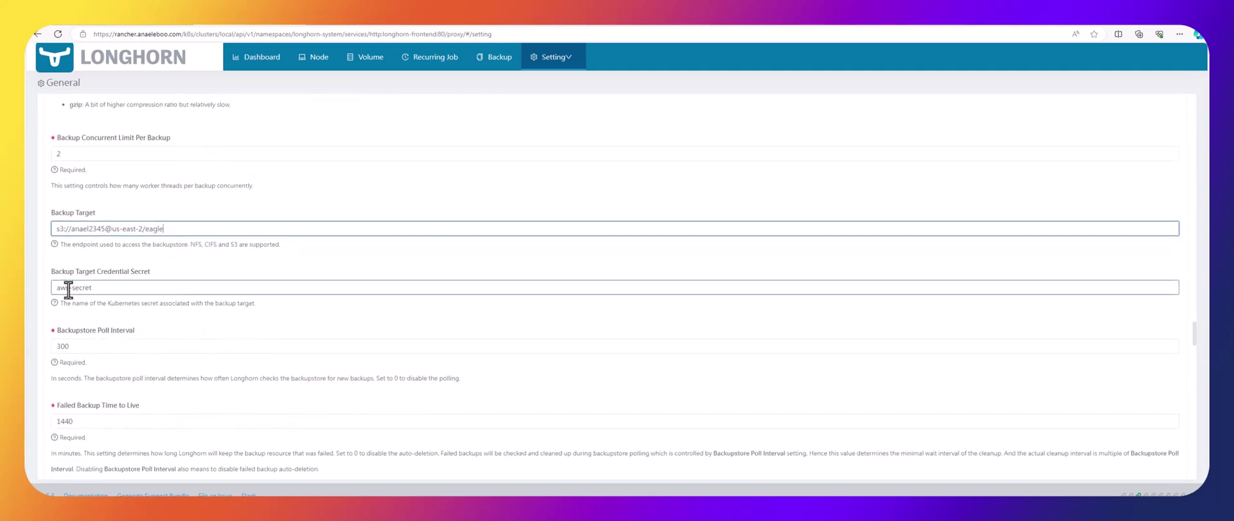
{"action": "left_click", "coordinate": [92, 289]}
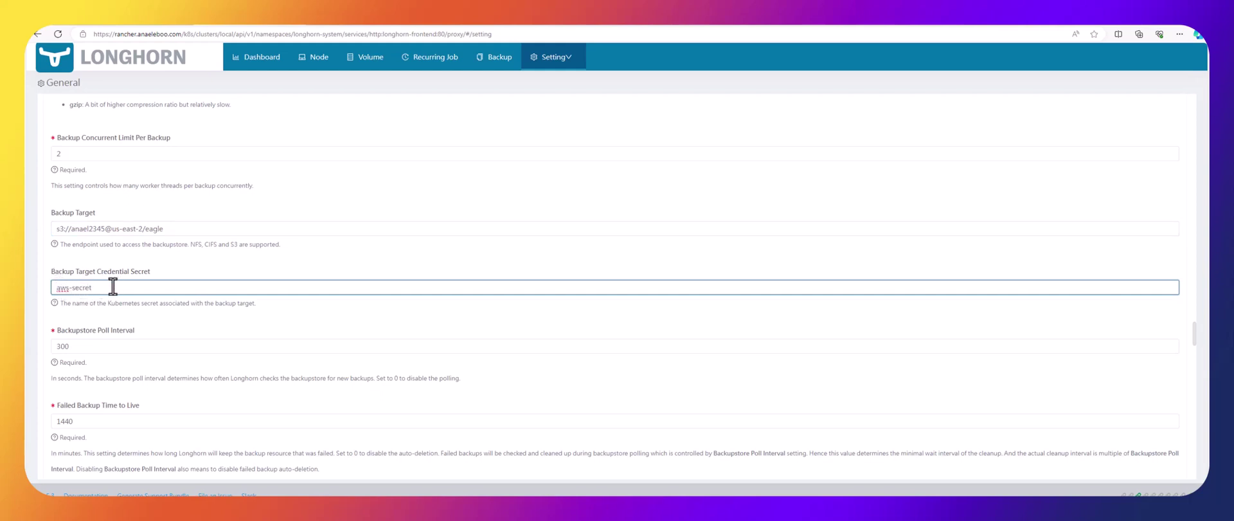
{"action": "scroll", "coordinate": [654, 282], "scroll_direction": "down", "scroll_amount": 20}
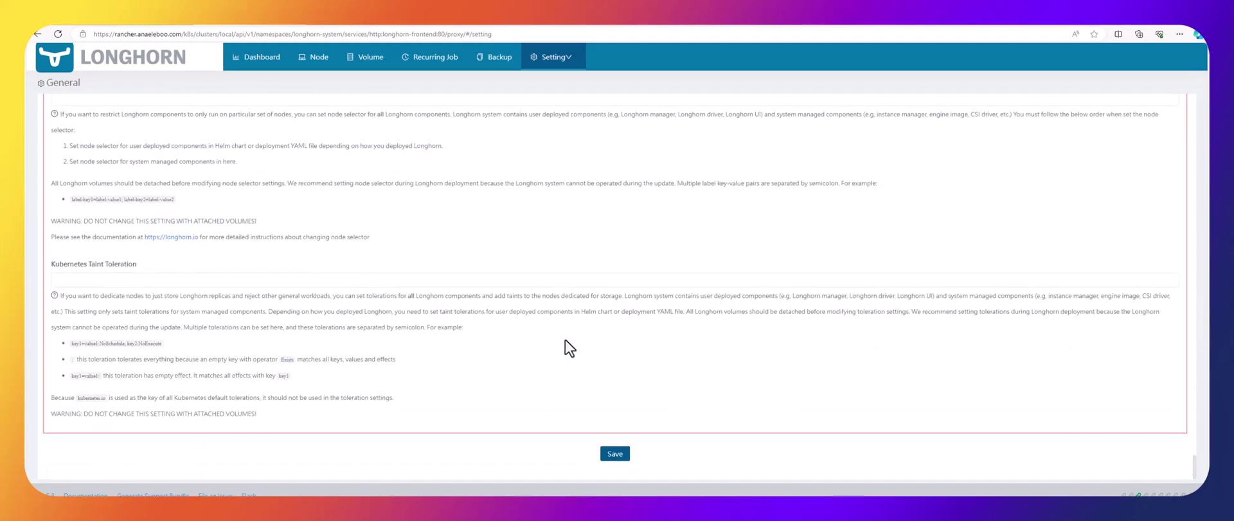
{"action": "left_click", "coordinate": [614, 455]}
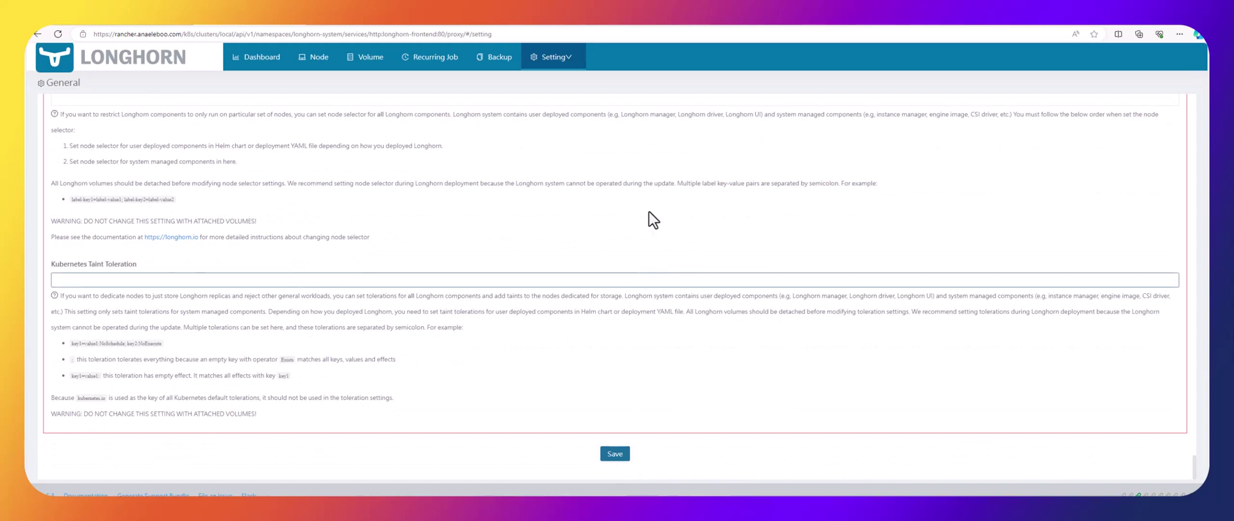
Step: Check the objects in the S3 bucket anael2345 and return to Longhorn
{"action": "left_click", "coordinate": [468, 27]}
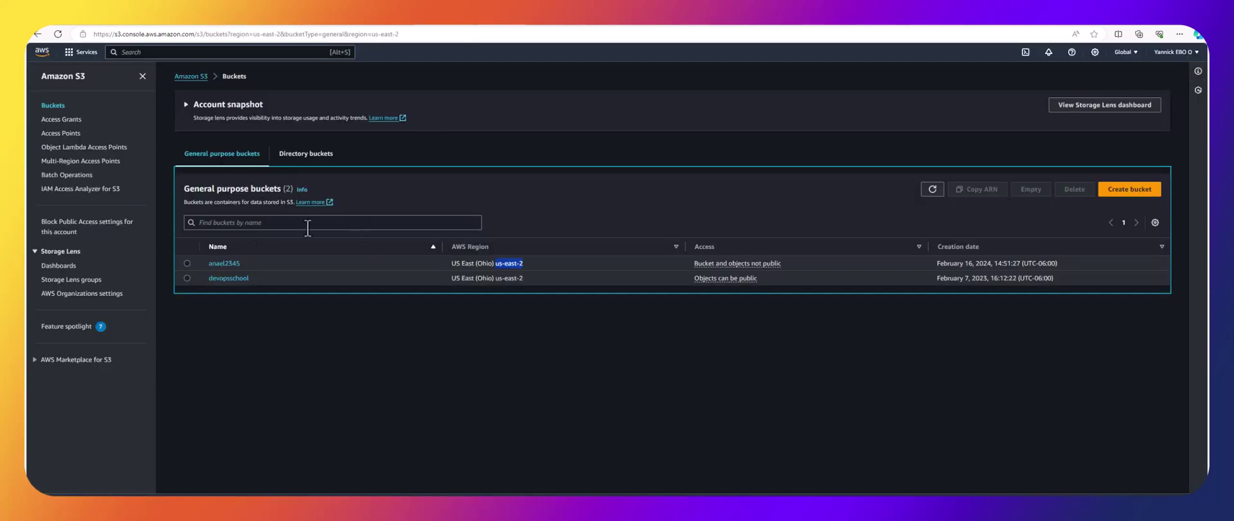
{"action": "left_click", "coordinate": [225, 264]}
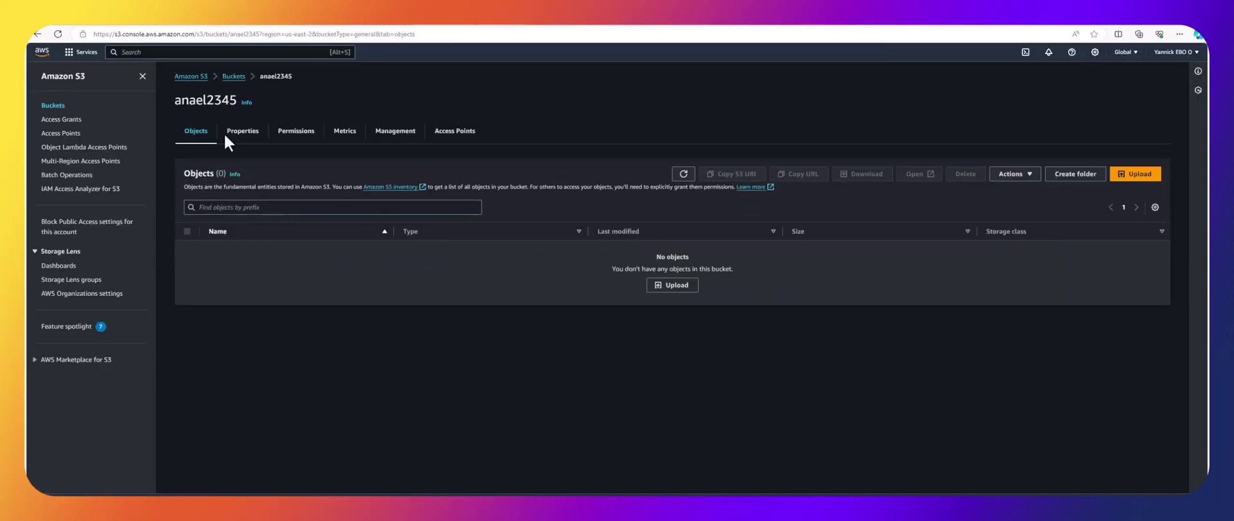
{"action": "left_click", "coordinate": [235, 23]}
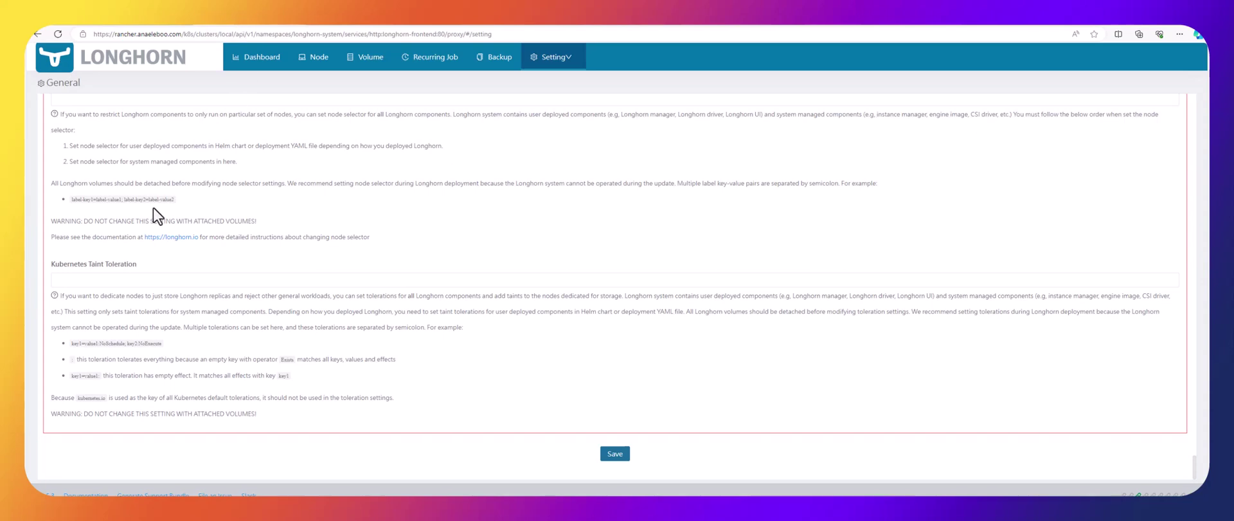
Step: Open the volume of the eagle namespace in Longhorn and create a backup of it without labels
{"action": "scroll", "coordinate": [155, 206], "scroll_direction": "up", "scroll_amount": 10}
{"action": "left_click", "coordinate": [346, 63]}
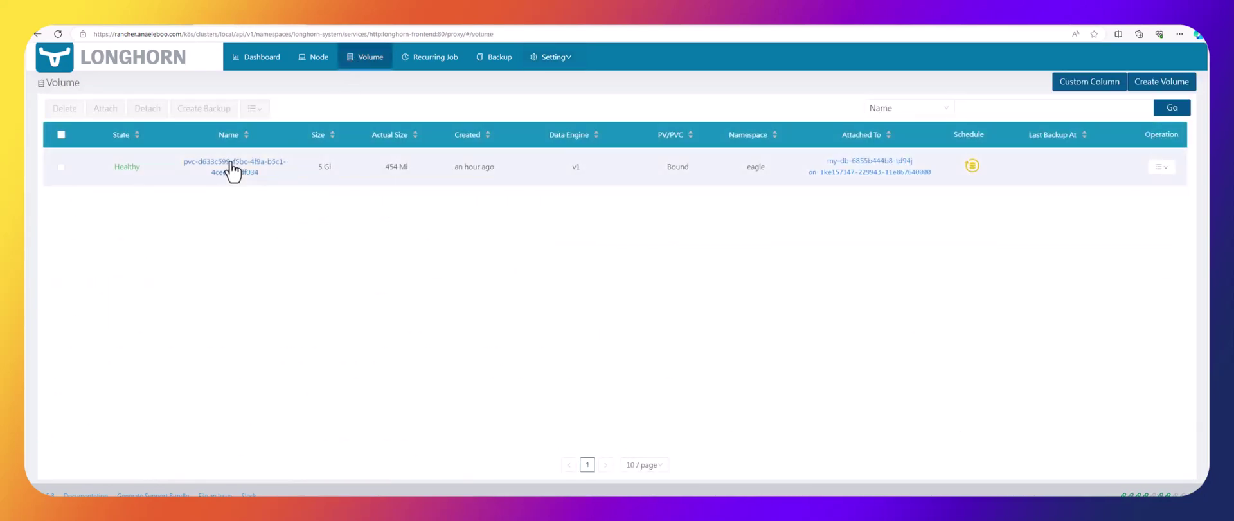
{"action": "left_click", "coordinate": [233, 172]}
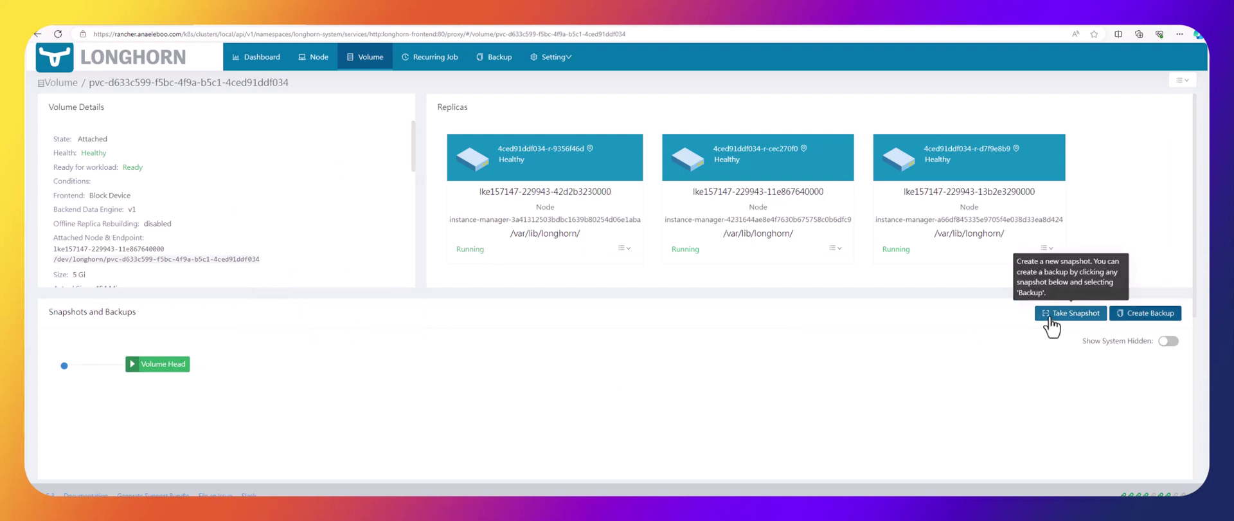
{"action": "left_click", "coordinate": [1142, 313]}
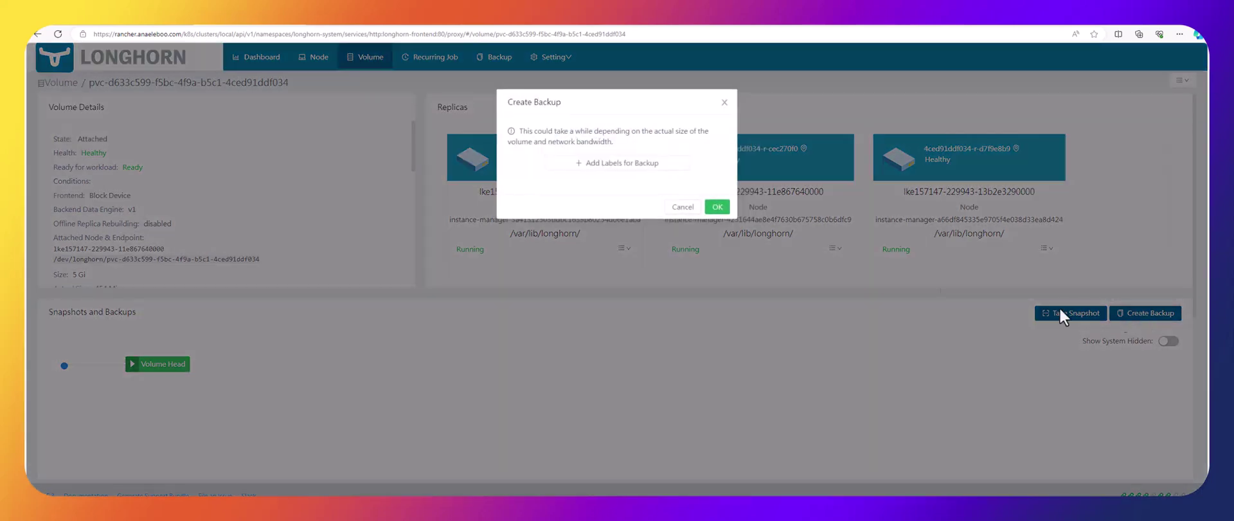
{"action": "left_click", "coordinate": [718, 206]}
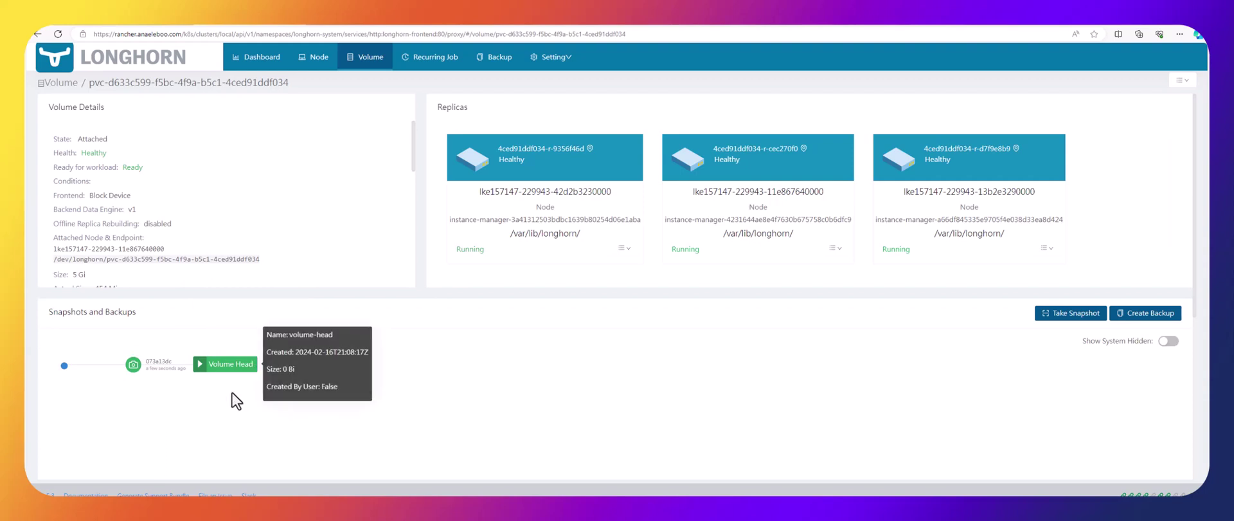
Step: Refresh the object list of the S3 bucket anael2345 and open its eagle/ folder to check the backup
{"action": "left_click", "coordinate": [461, 21]}
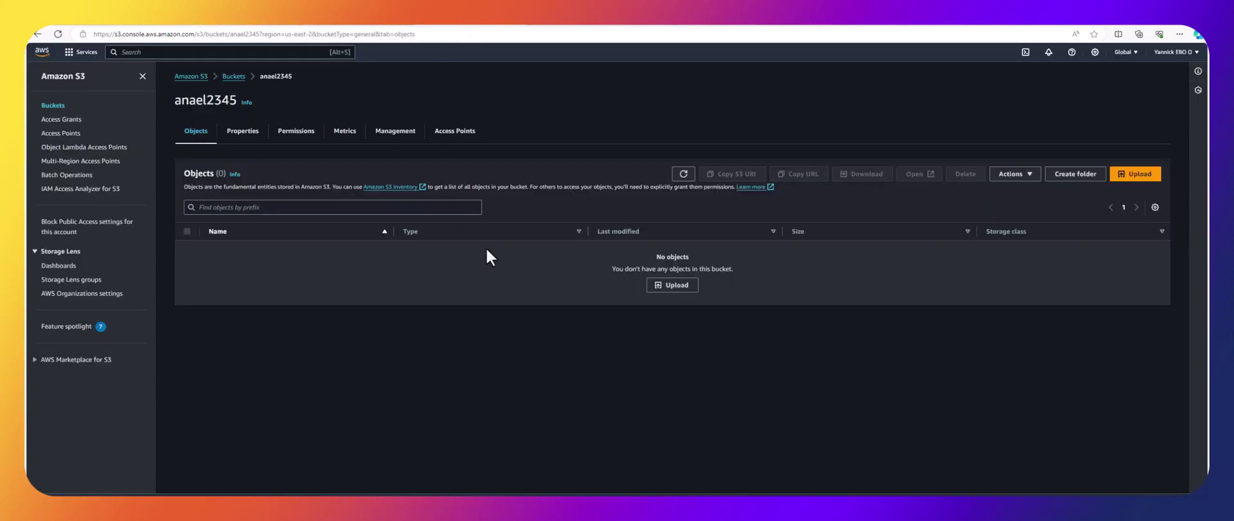
{"action": "left_click", "coordinate": [683, 176]}
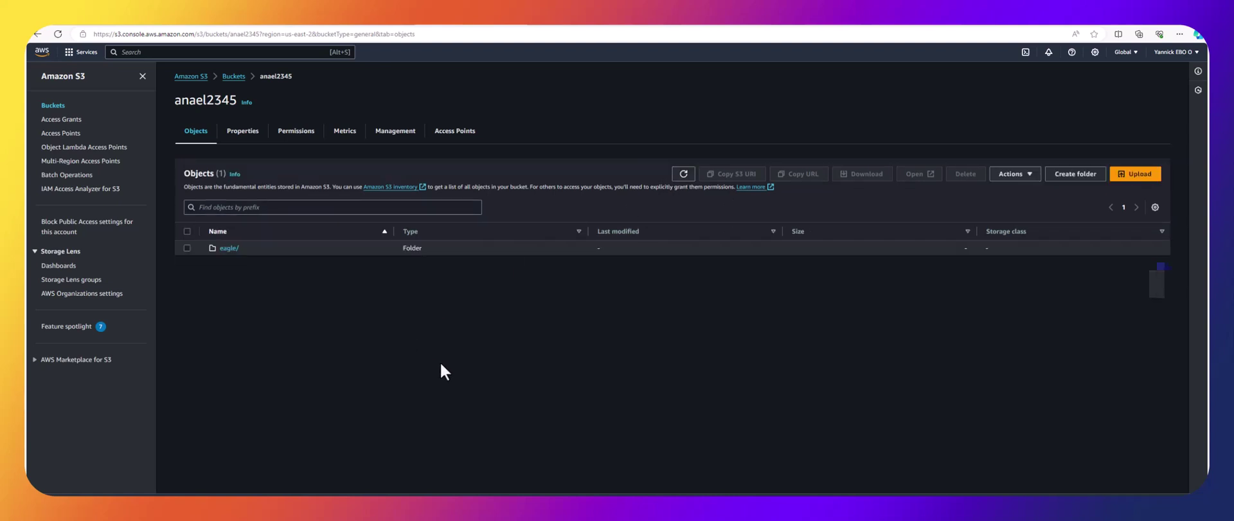
{"action": "left_click", "coordinate": [228, 249]}
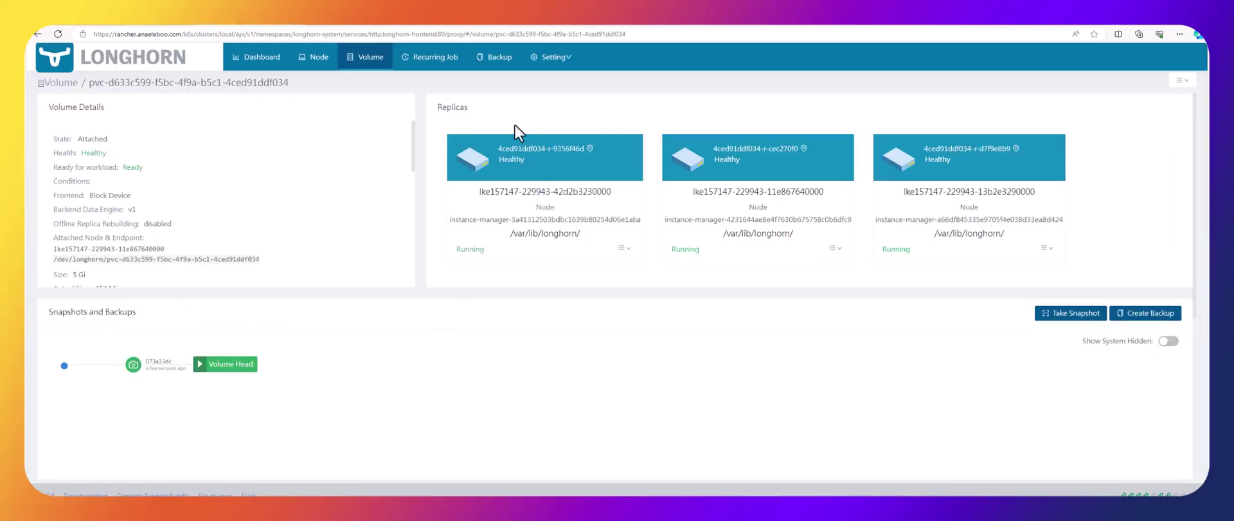
Step: Open Longhorn's backup list, select the volume's backup and examine the restore, disaster recovery and delete operations available for it
{"action": "left_click", "coordinate": [499, 59]}
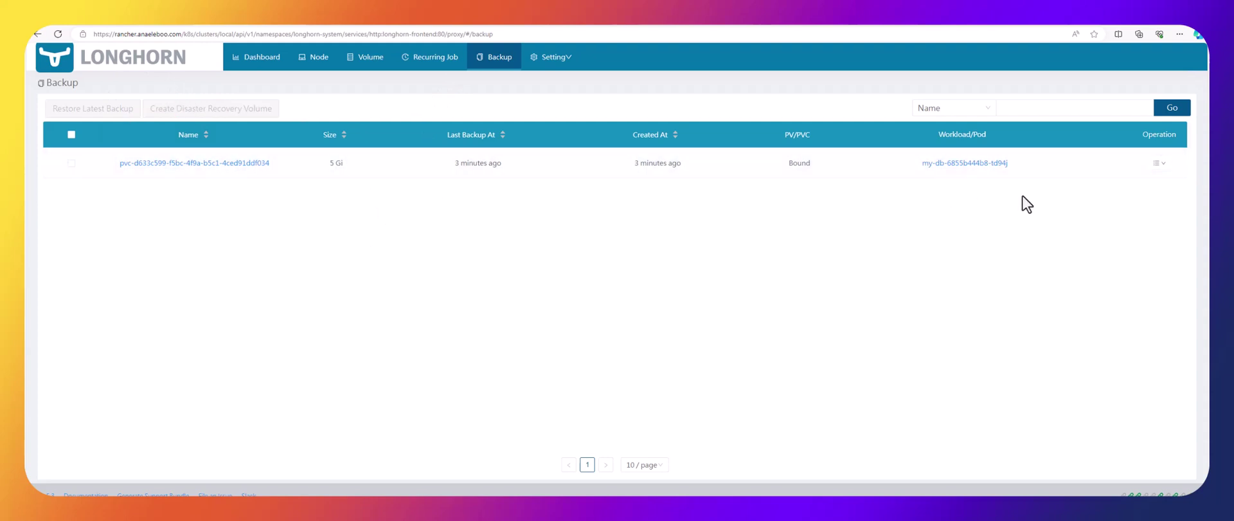
{"action": "left_click", "coordinate": [1161, 164]}
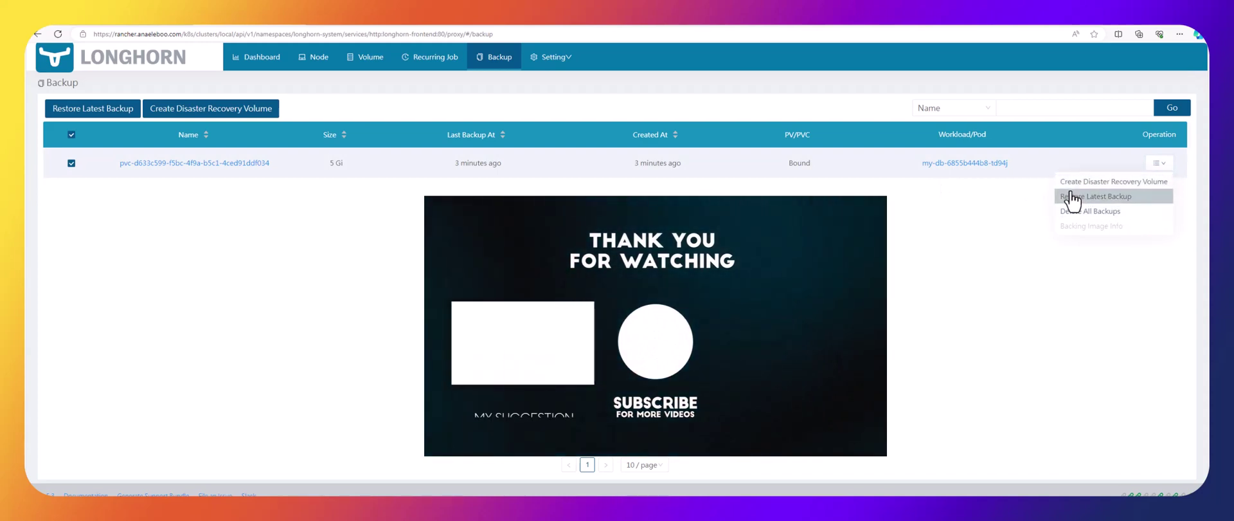
{"action": "mouse_move", "coordinate": [1161, 165]}
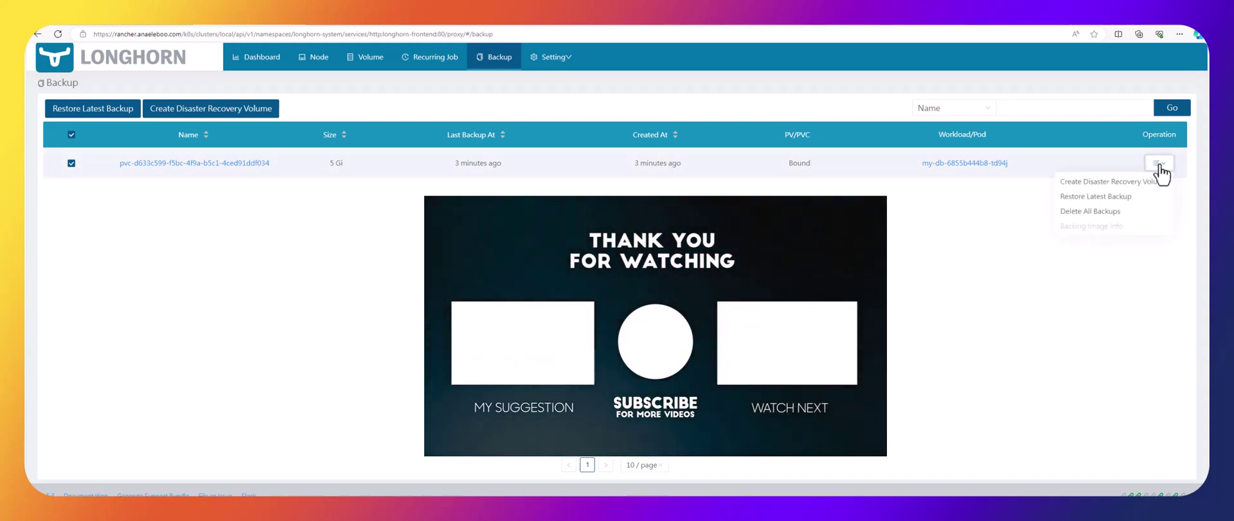